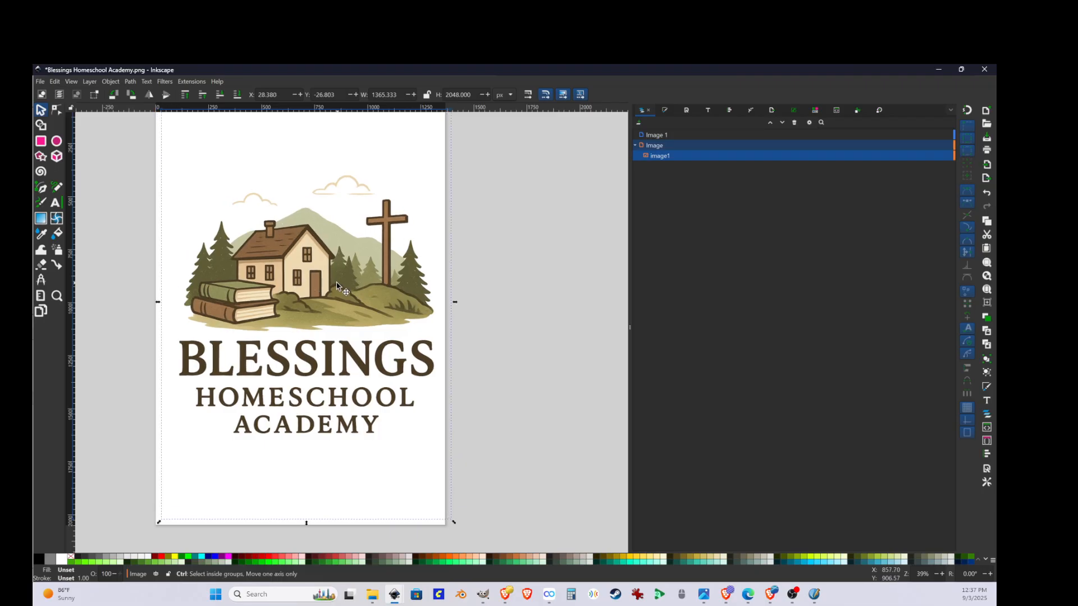
Undo the last image move and trace the logo as a single-scan bitmap with Brightness cutoff at threshold 0.988
key(ctrl+z)
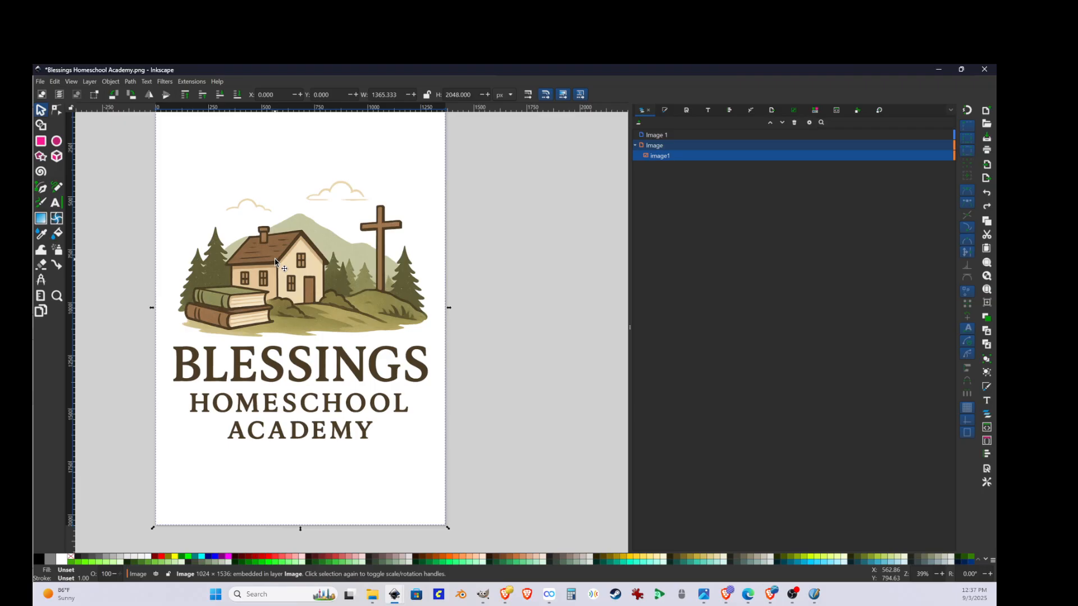
click(112, 82)
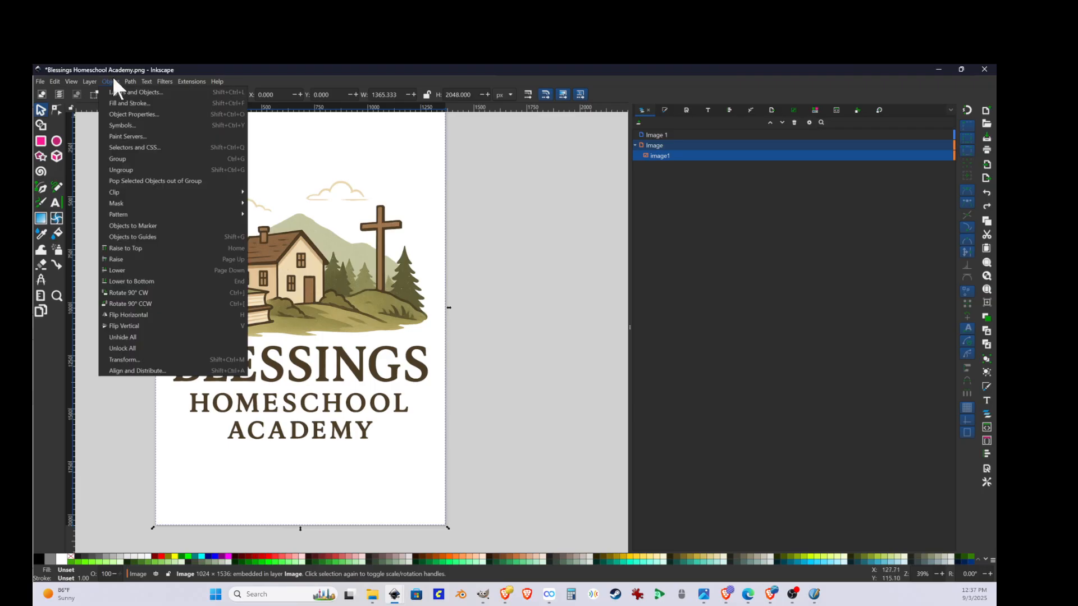
click(127, 92)
click(112, 82)
mouse_move(133, 83)
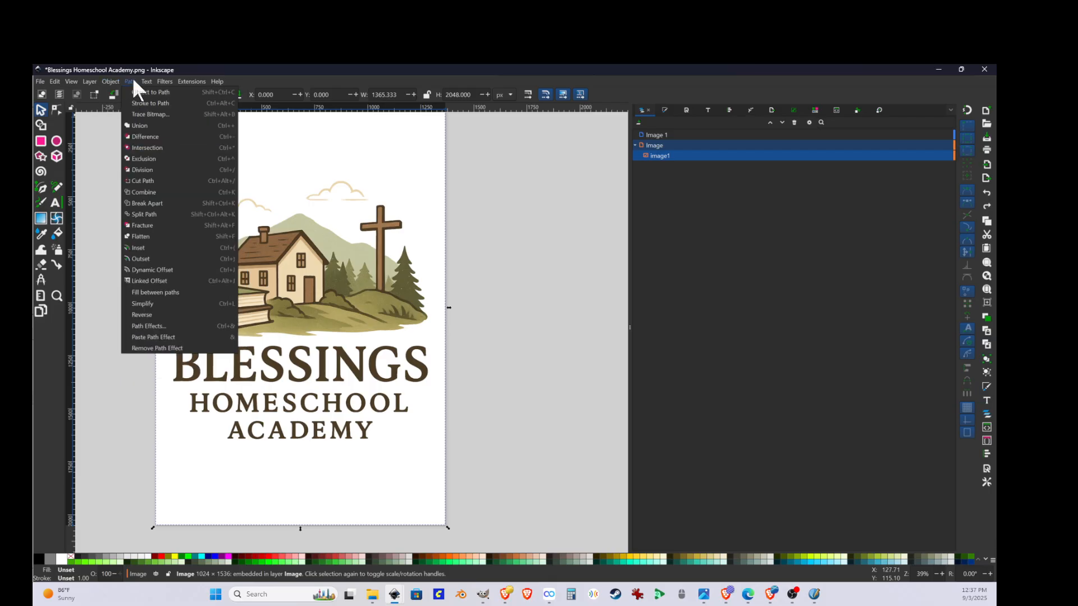
click(144, 114)
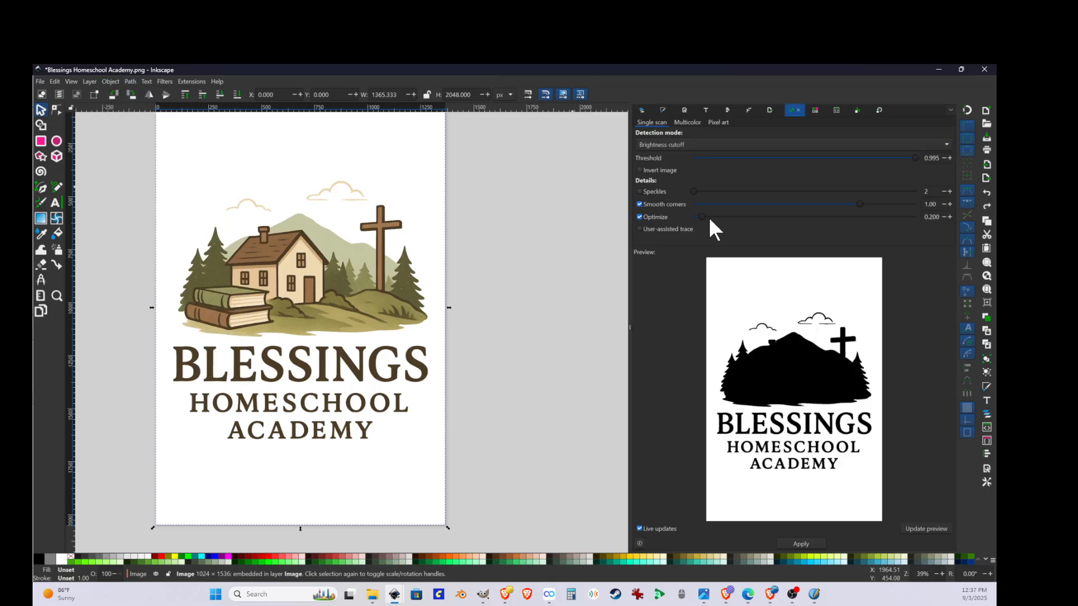
mouse_move(915, 158)
mouse_down()
mouse_move(854, 162)
mouse_move(914, 159)
mouse_up()
click(810, 545)
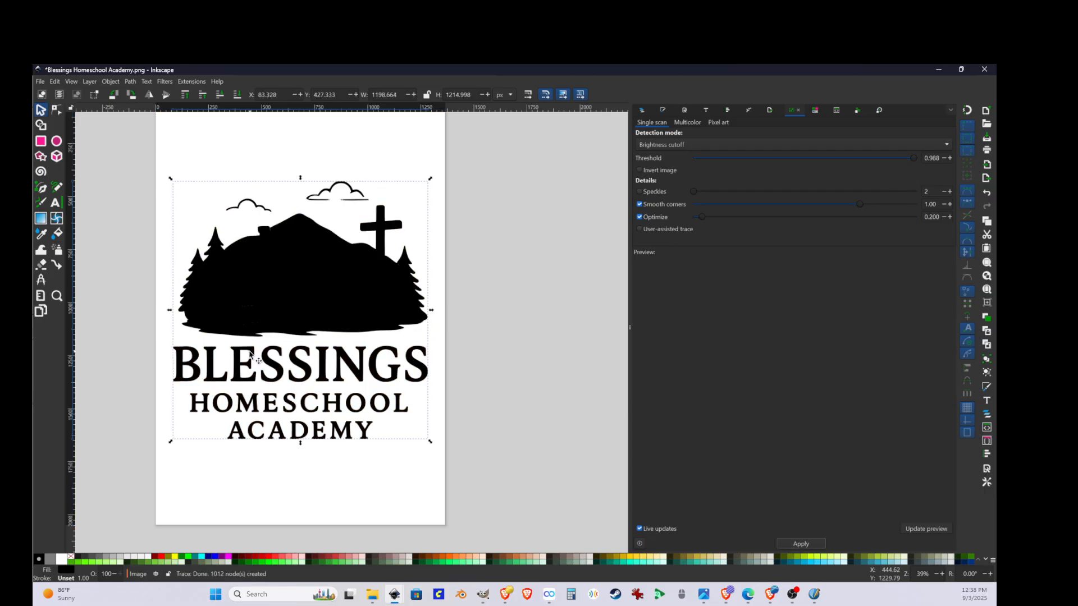
Remove the traced path's fill and give it a flat green stroke (00ff34ff)
click(308, 303)
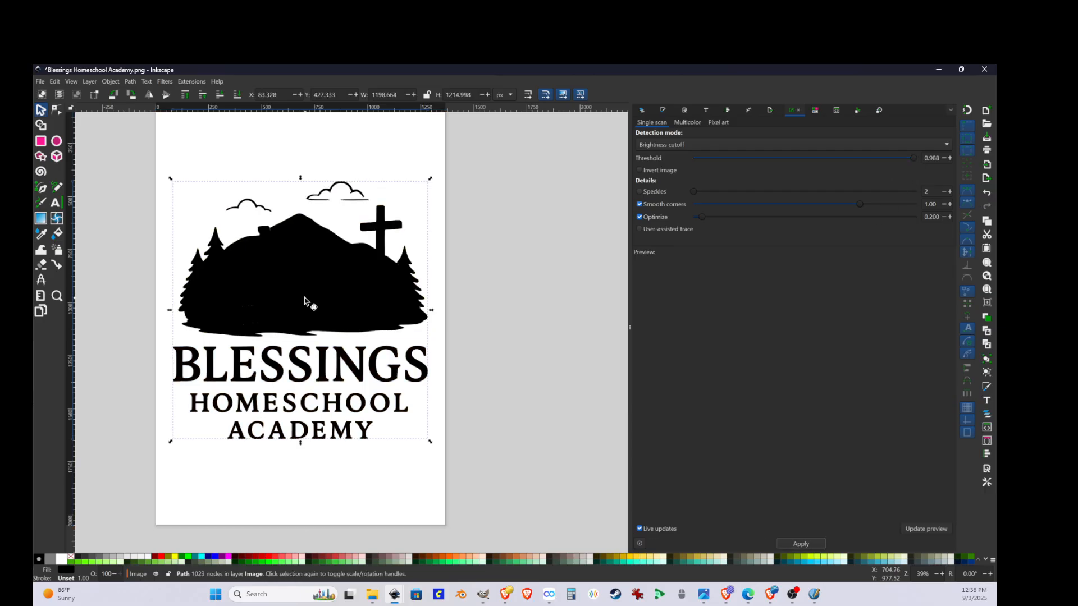
click(643, 111)
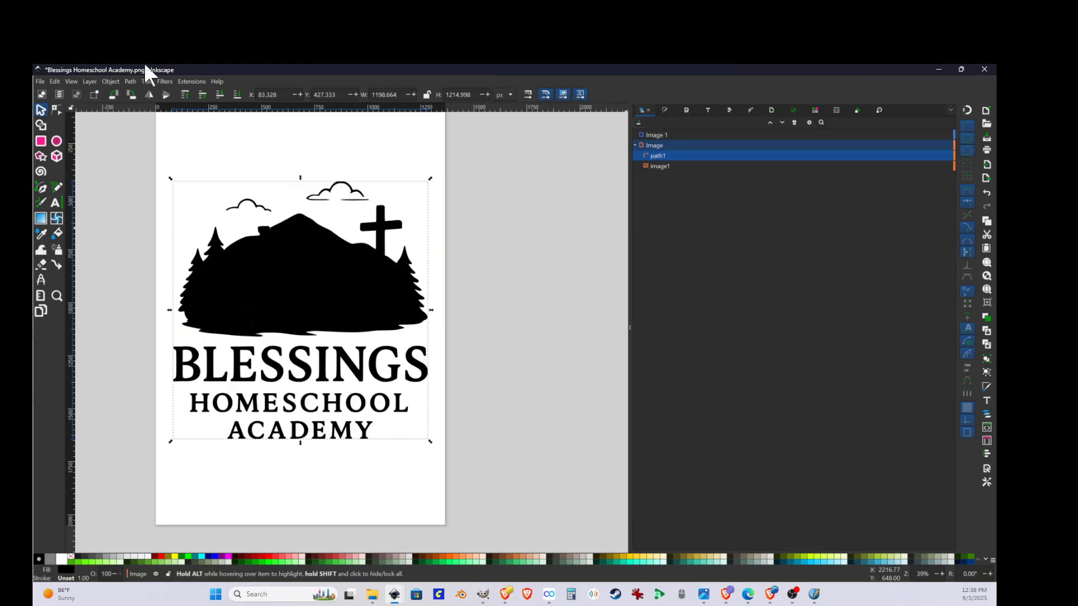
click(90, 82)
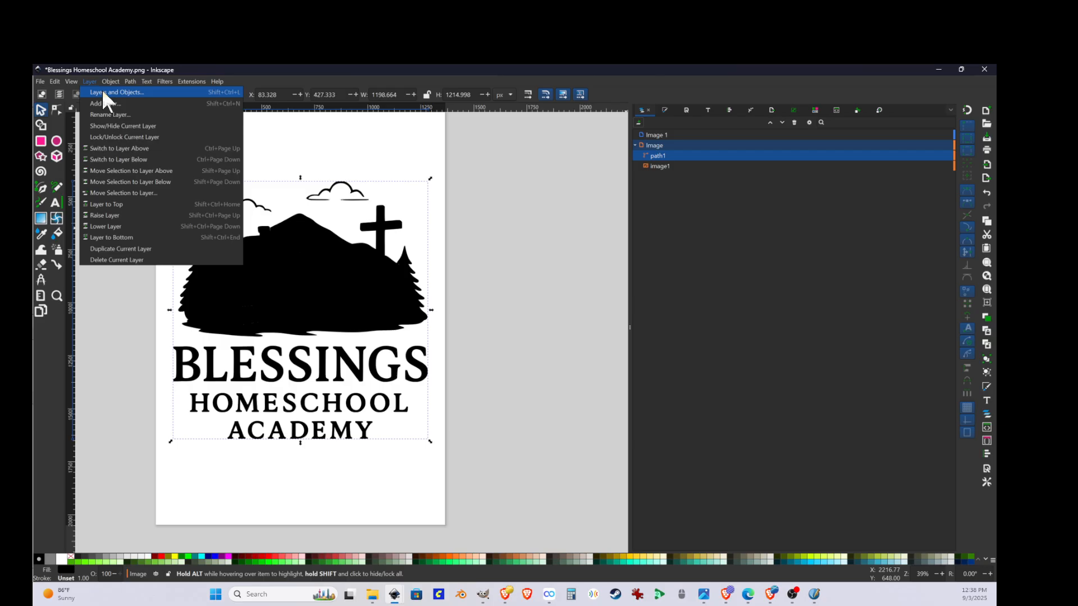
click(103, 92)
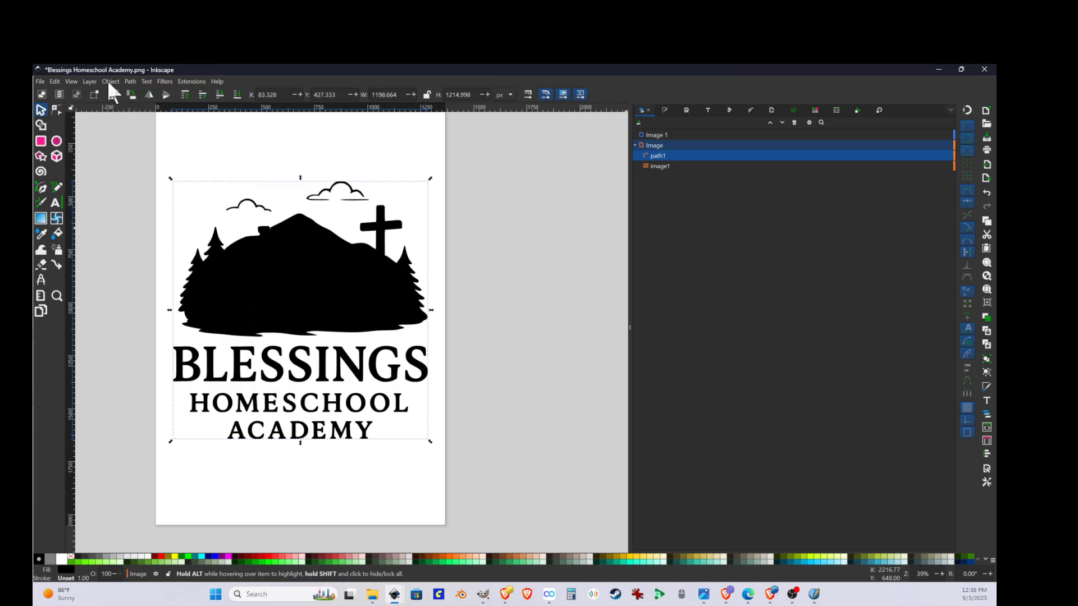
click(116, 81)
click(115, 106)
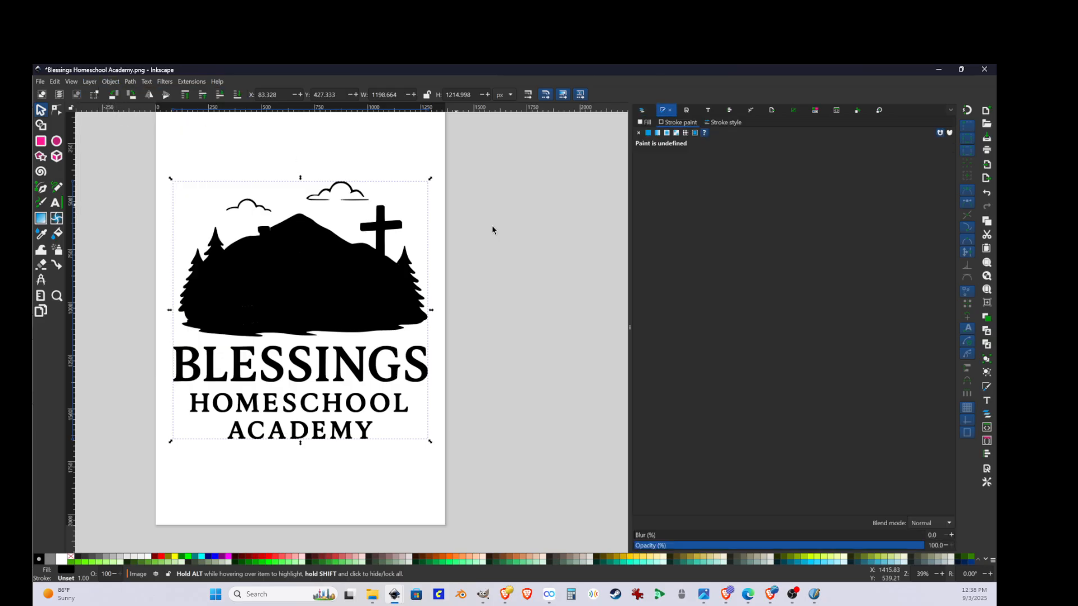
click(640, 122)
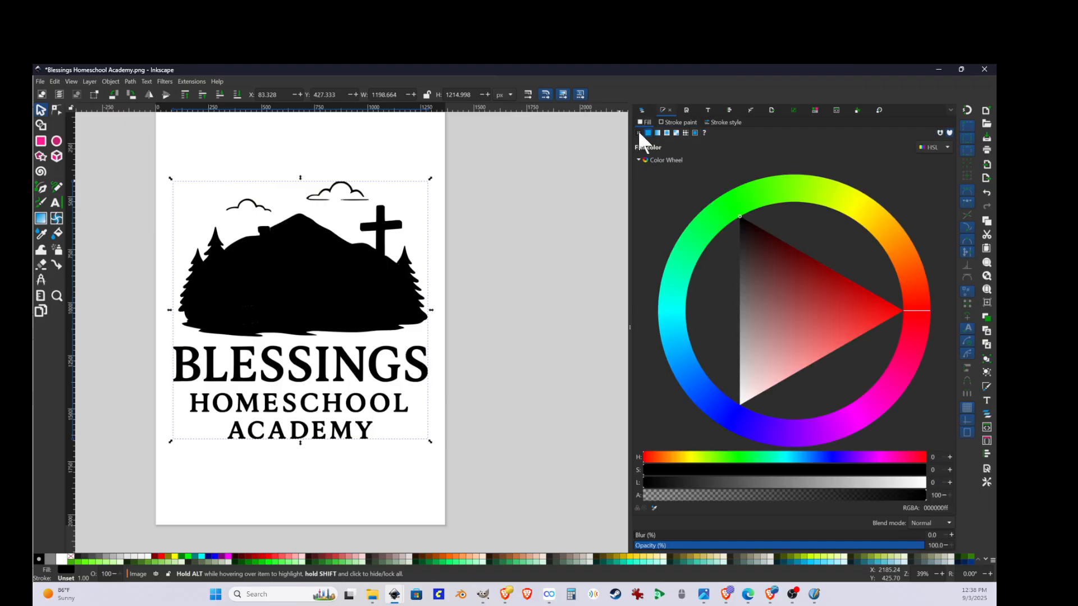
click(639, 133)
click(667, 123)
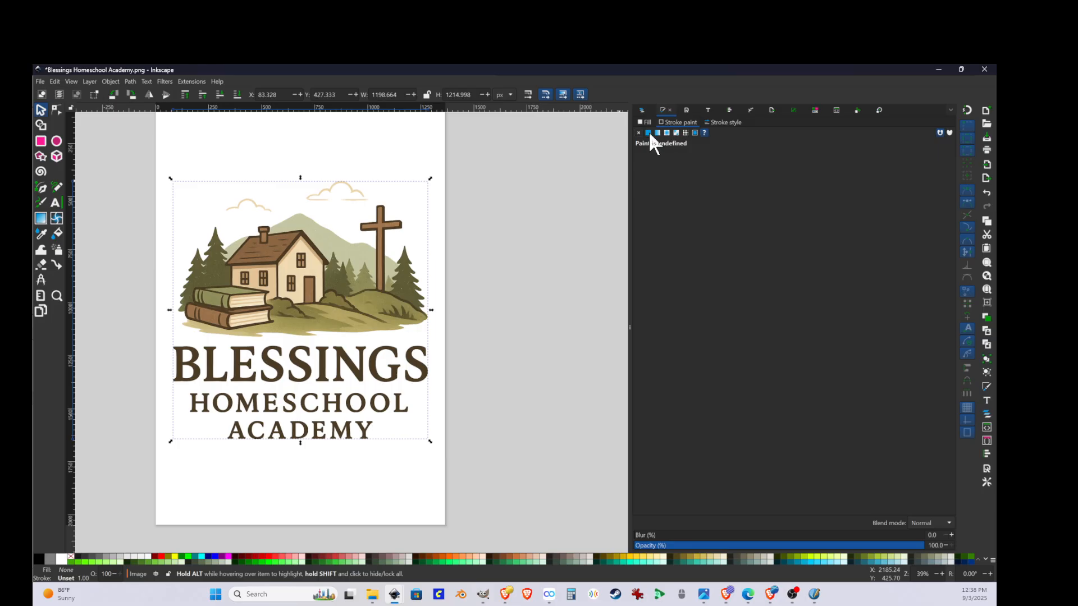
click(649, 133)
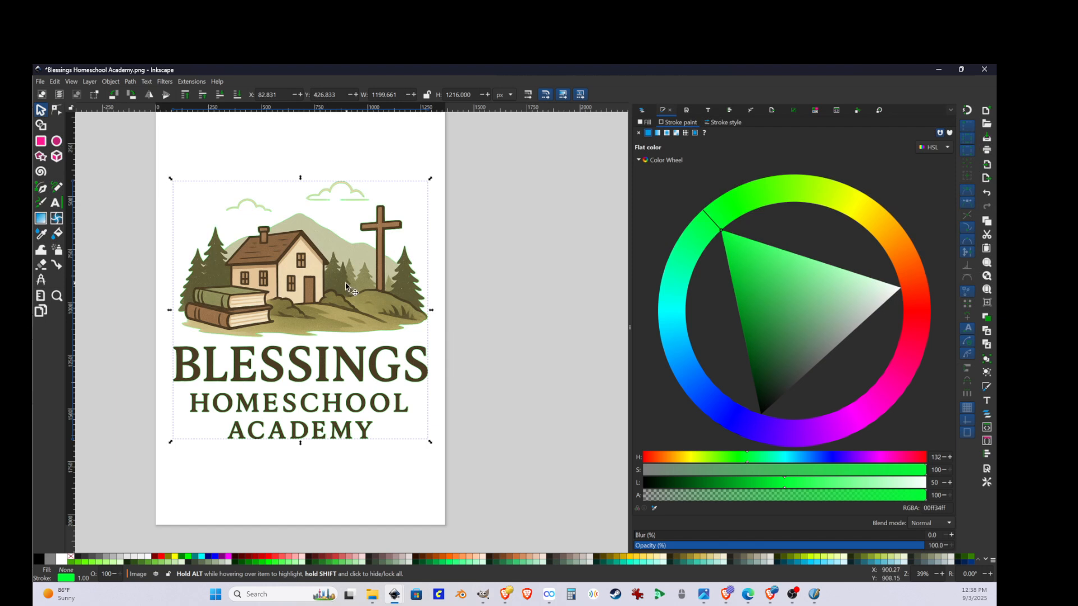
Examine how closely the green trace outline follows the house, books, cross, mountain and clouds
scroll(348, 292, up, 2)
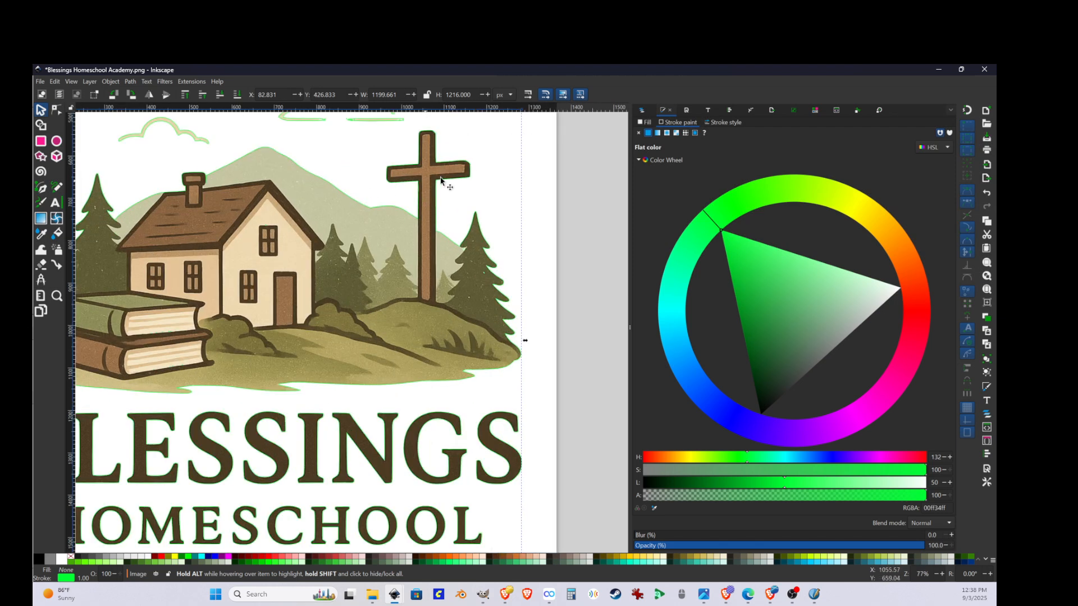
scroll(275, 284, down, 2)
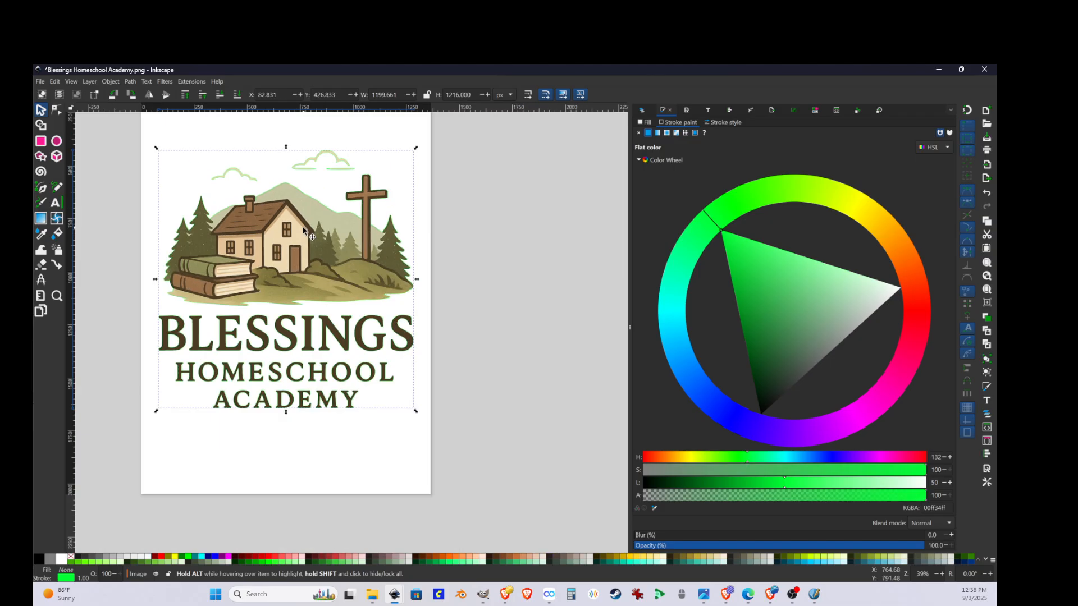
scroll(275, 284, up, 1)
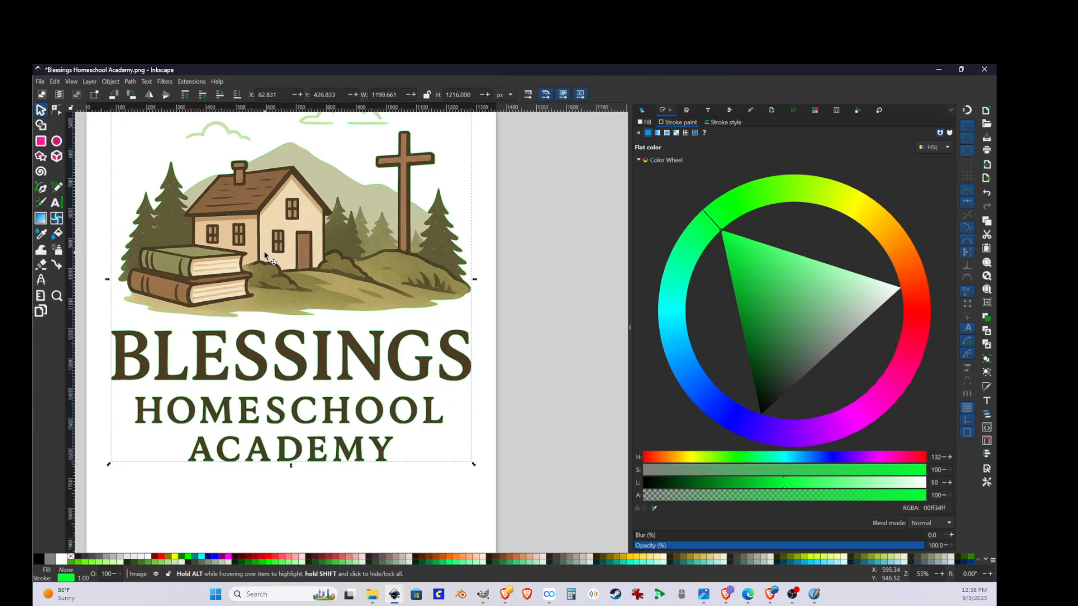
scroll(264, 224, up, 2)
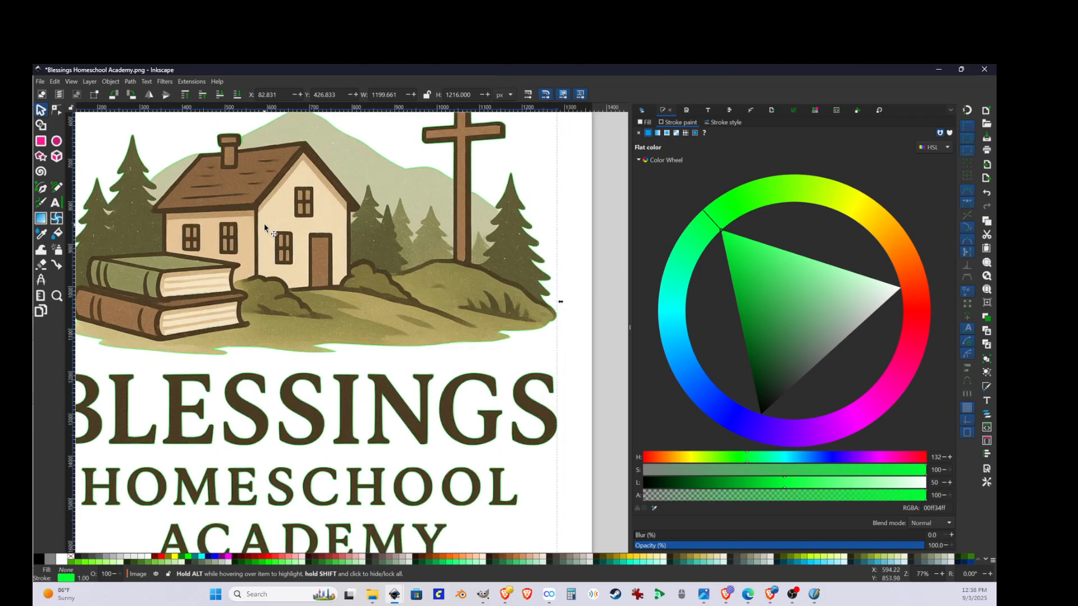
scroll(270, 375, down, 3)
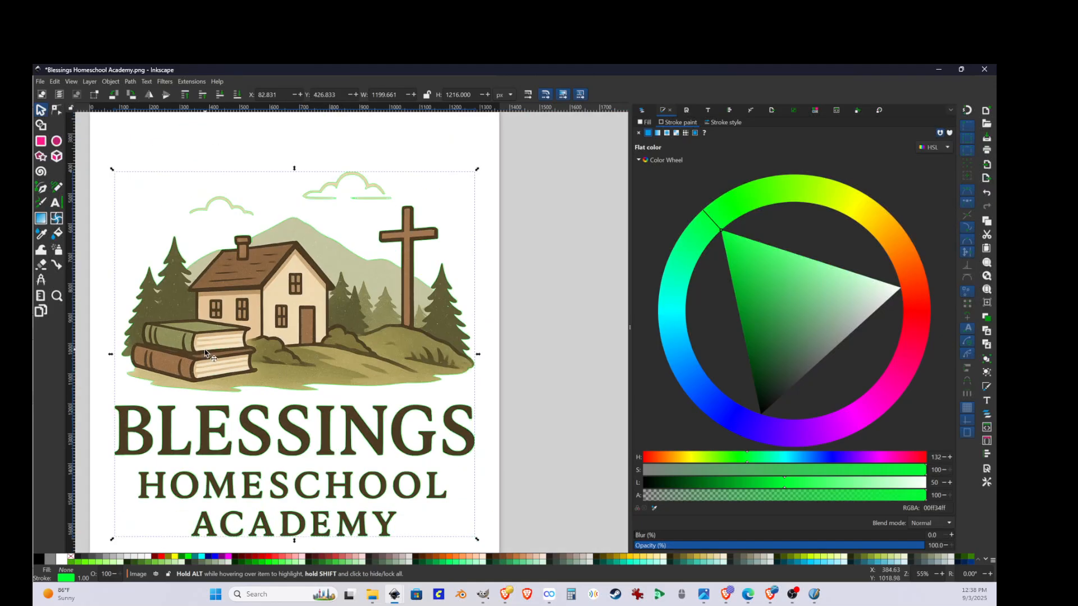
scroll(218, 357, up, 5)
scroll(267, 349, down, 4)
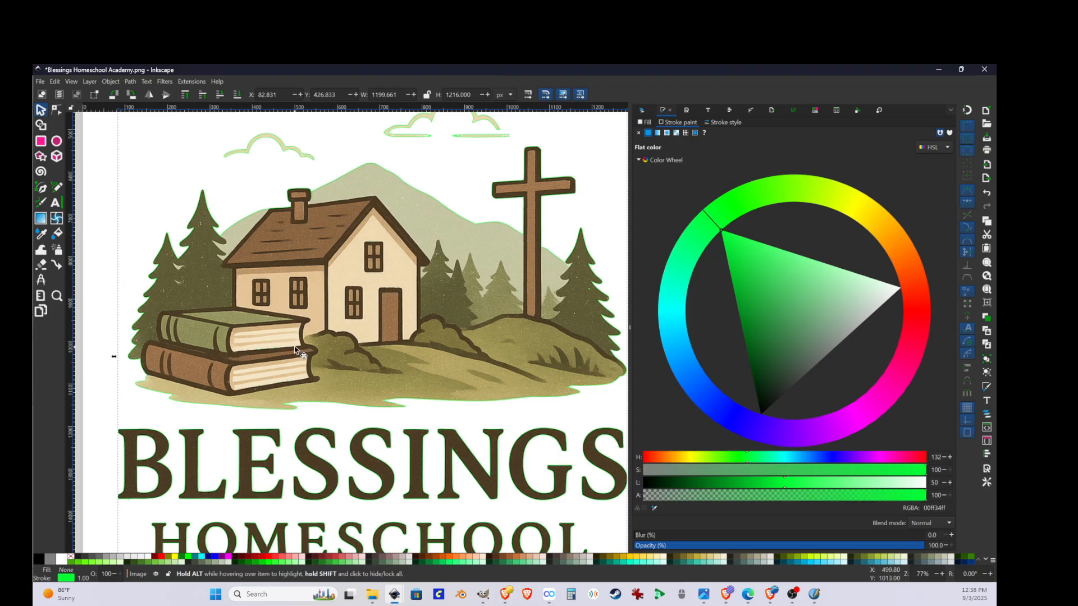
drag(350, 359, 324, 280)
scroll(324, 280, down, 1)
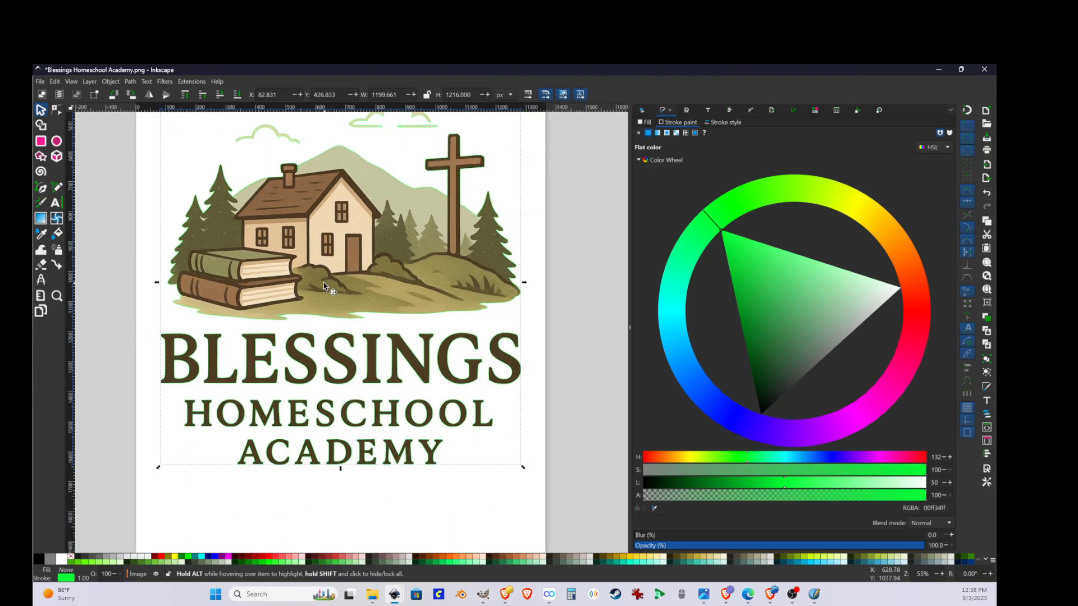
scroll(307, 114, up, 4)
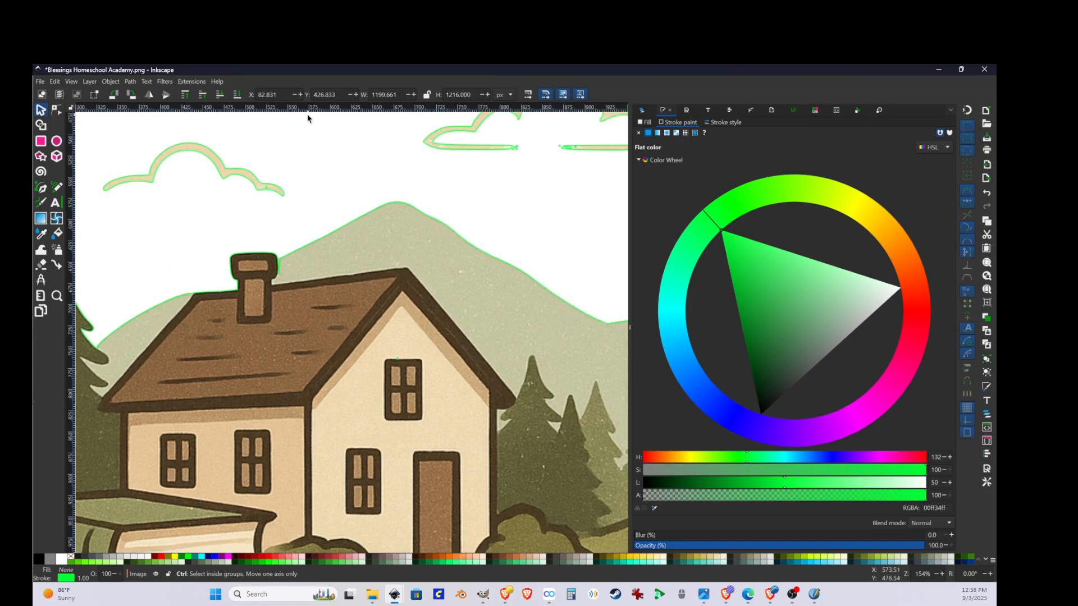
Outset the traced outline twice to widen its gap from the artwork
click(110, 81)
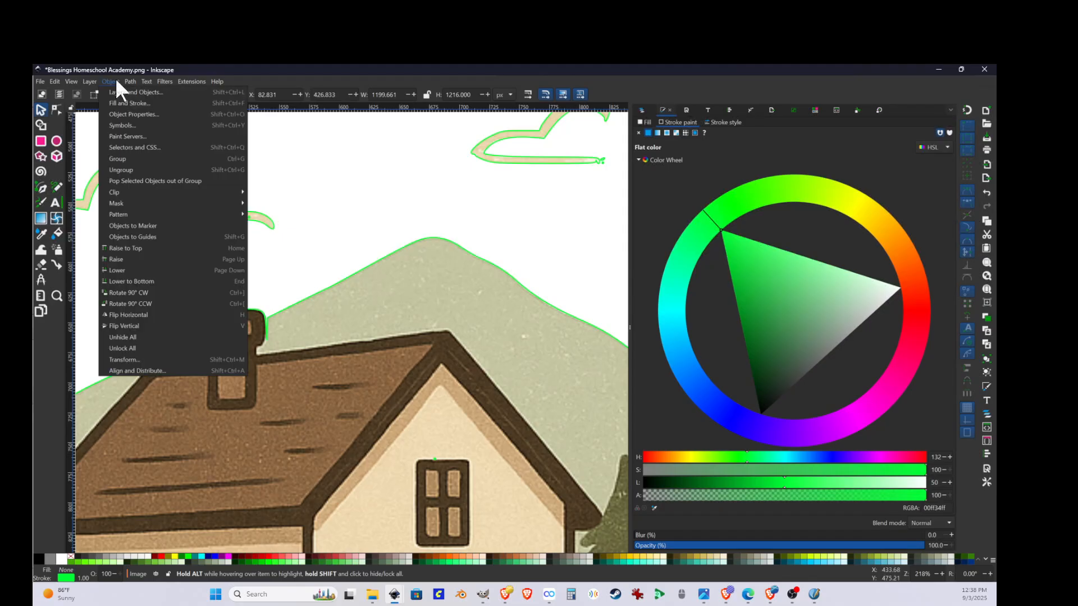
mouse_move(133, 82)
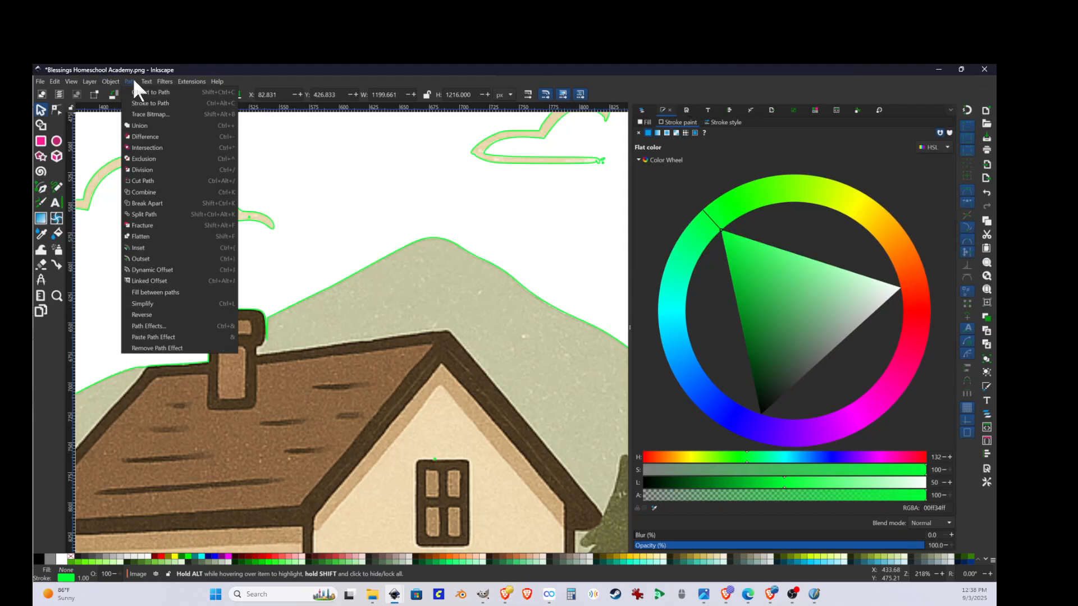
click(155, 259)
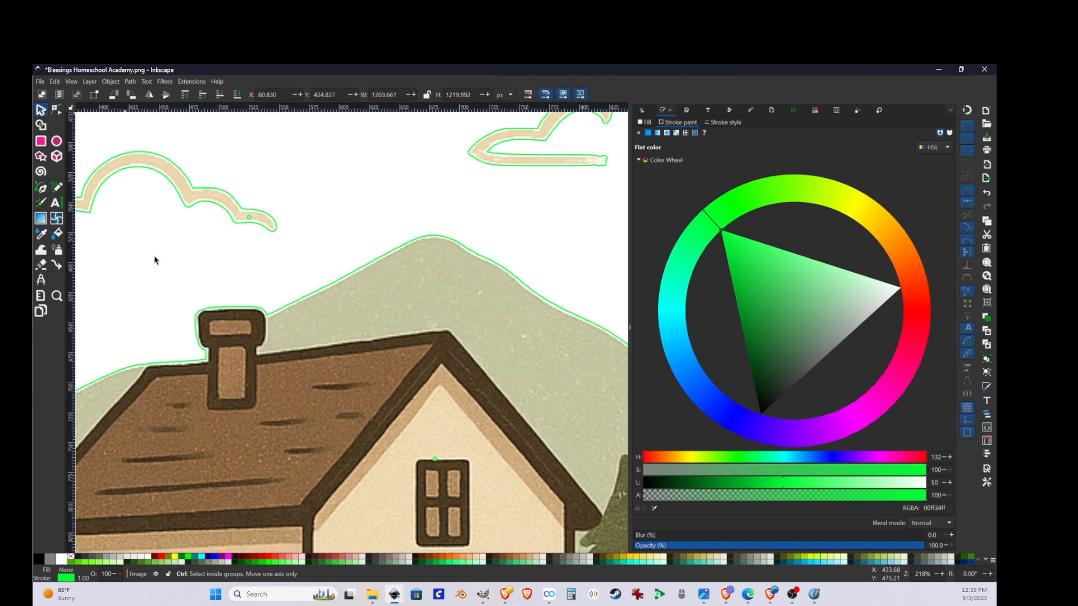
ctrl+scroll(155, 260, down, 1)
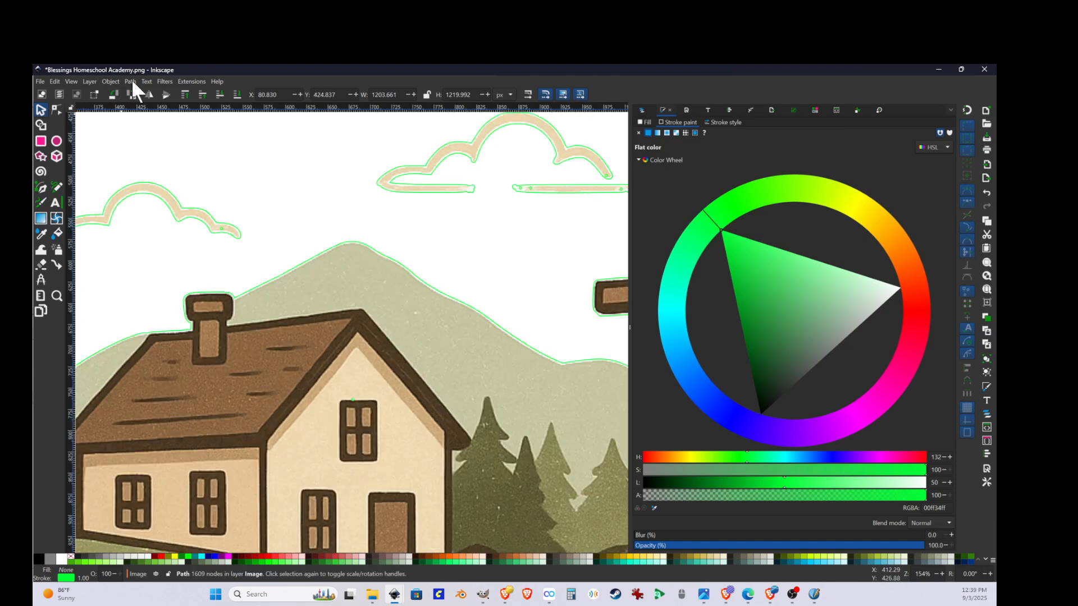
click(130, 80)
click(159, 259)
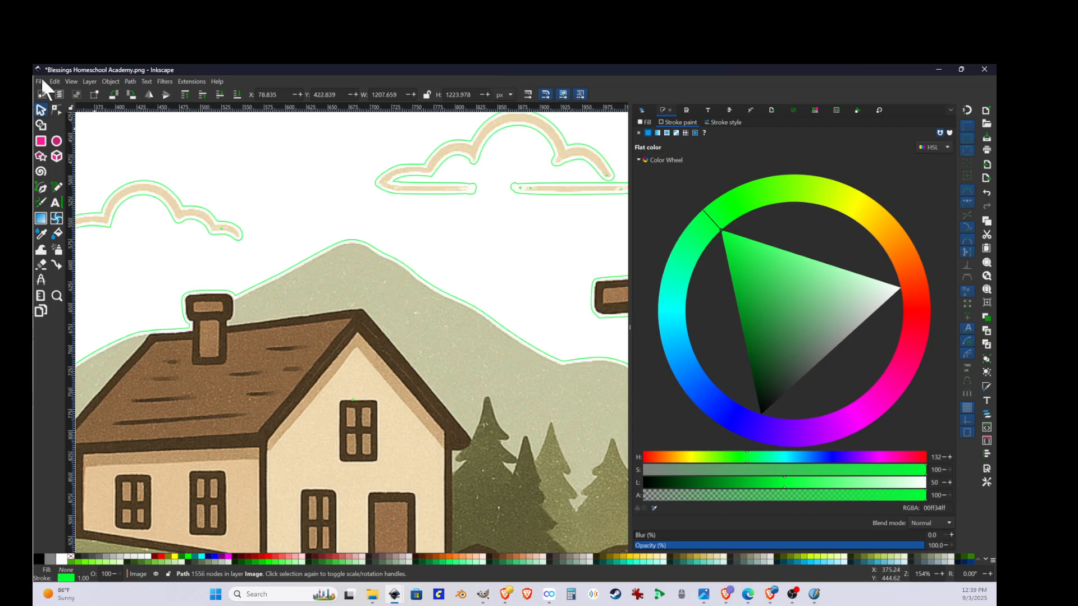
Set the Inset/Outset step in the Behavior preferences to 0.25 px
click(55, 82)
click(77, 339)
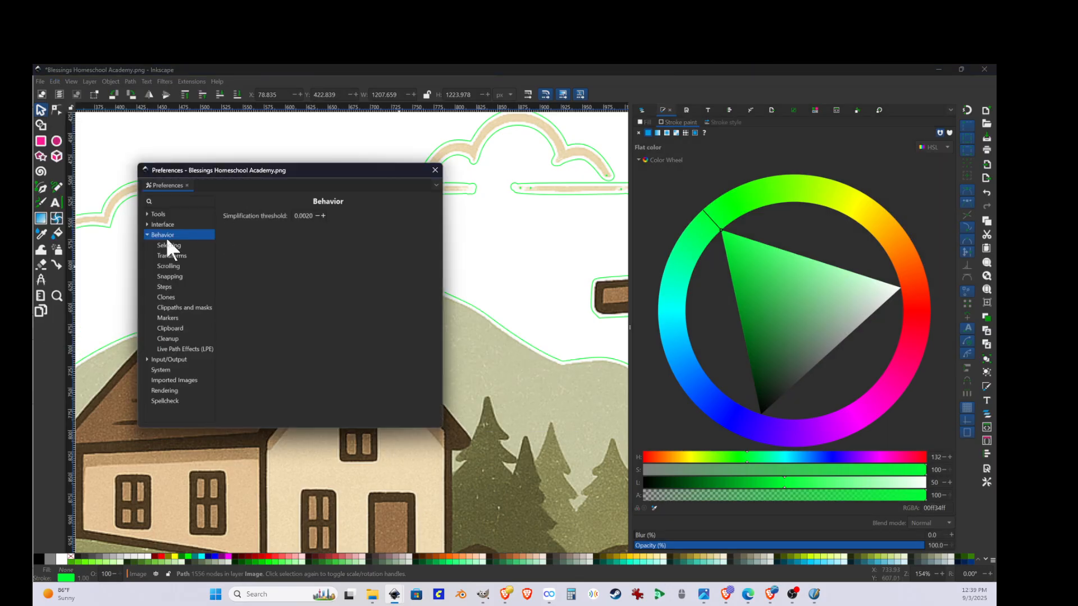
click(147, 234)
click(146, 234)
click(164, 287)
drag(313, 247, 255, 246)
text(.25)
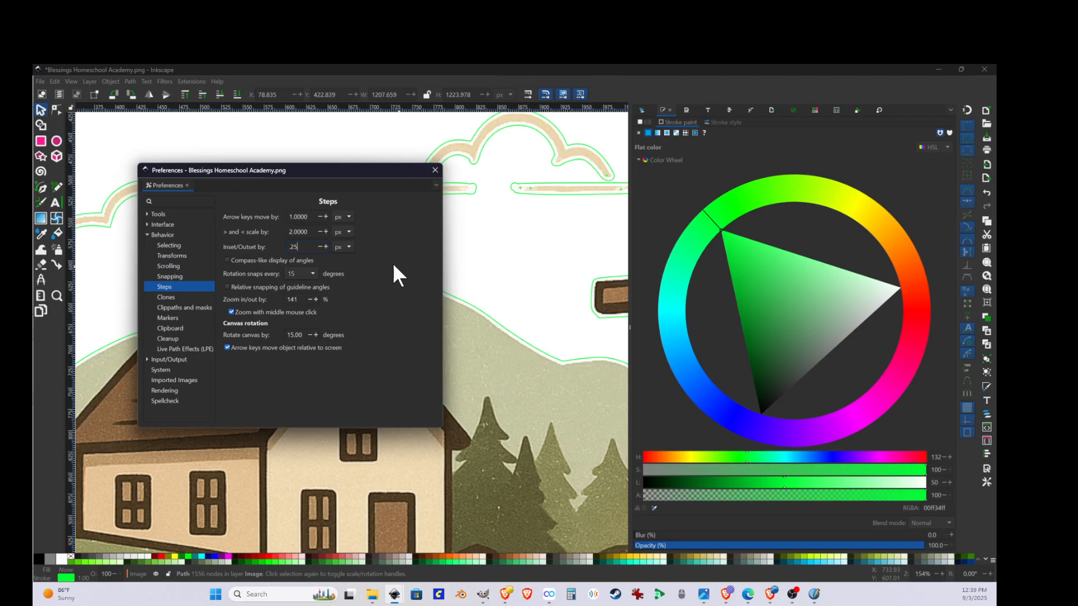
click(435, 170)
Inset the traced outline six times to bring it closer to the artwork's edges
scroll(177, 197, down, 1)
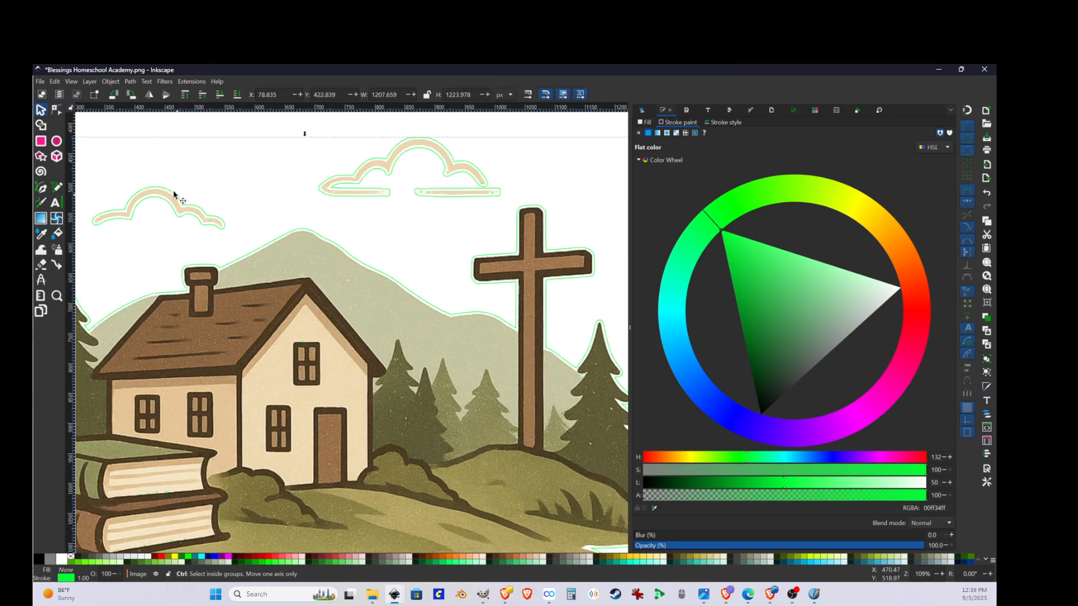
click(130, 82)
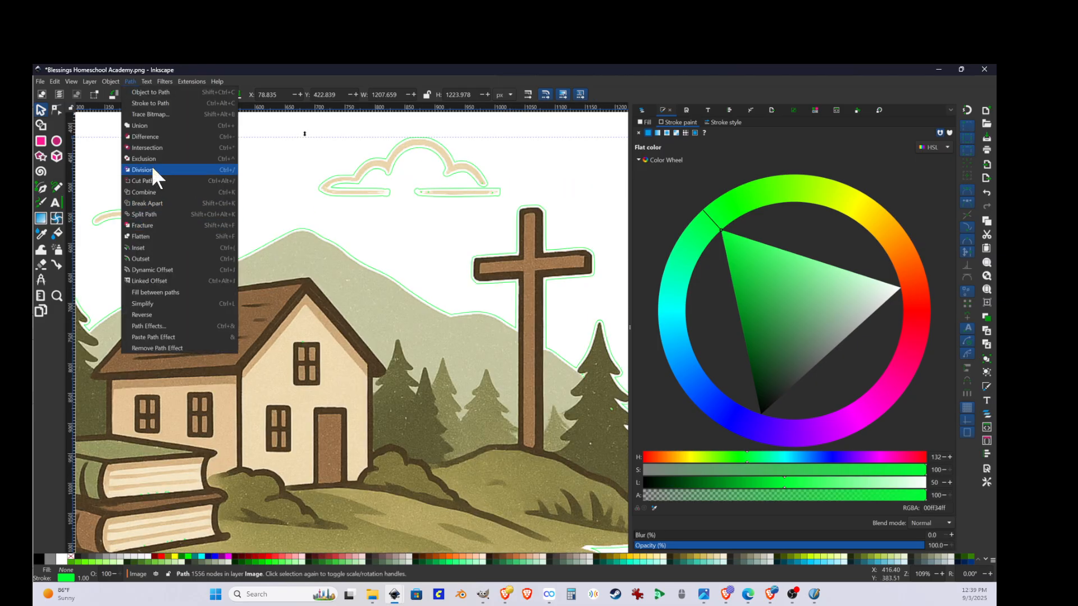
click(143, 248)
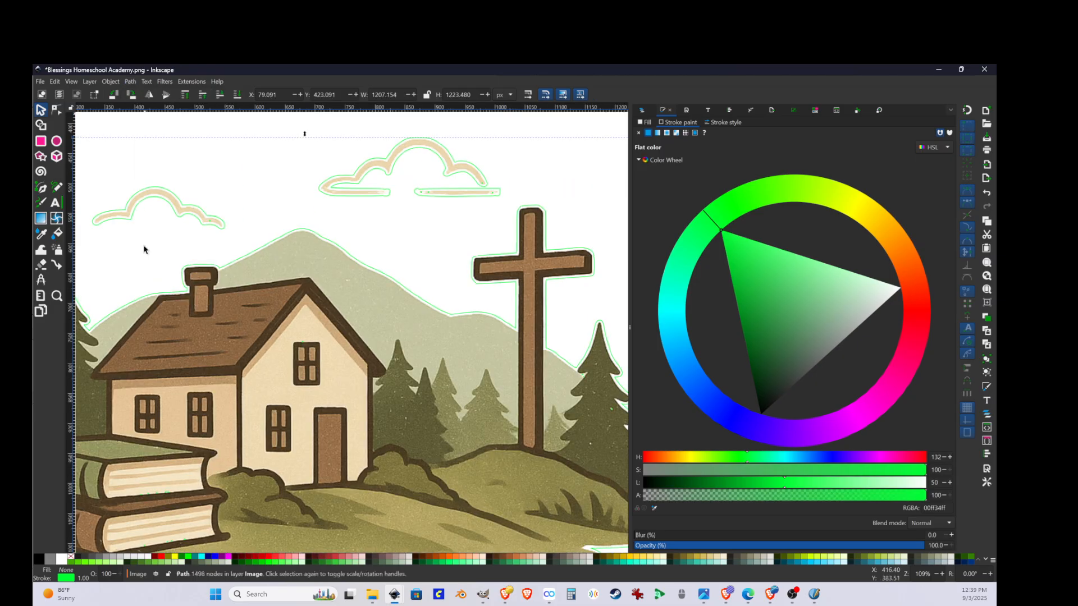
click(129, 82)
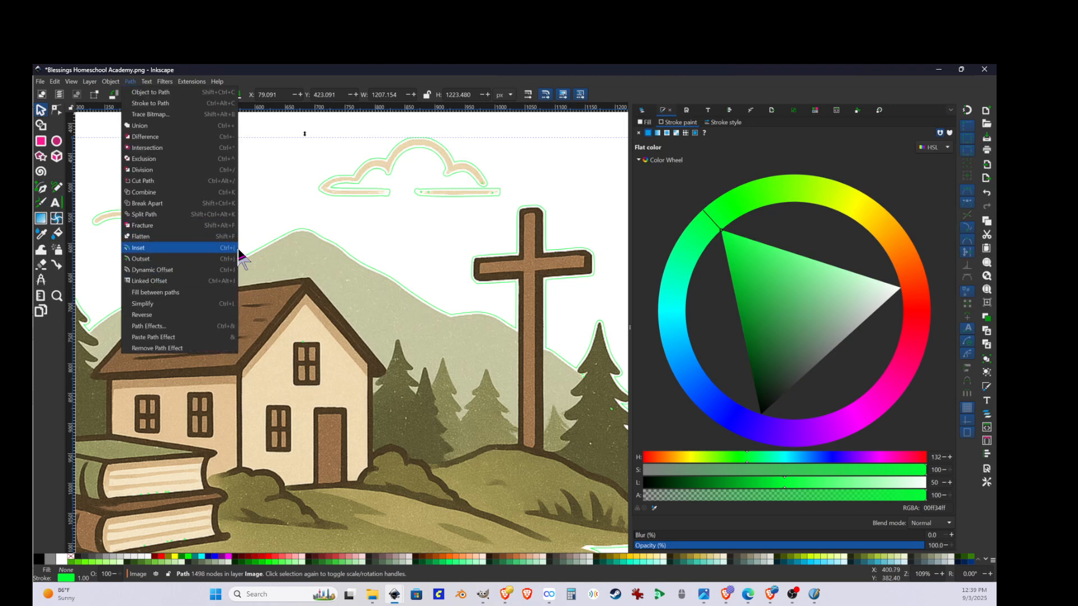
click(316, 248)
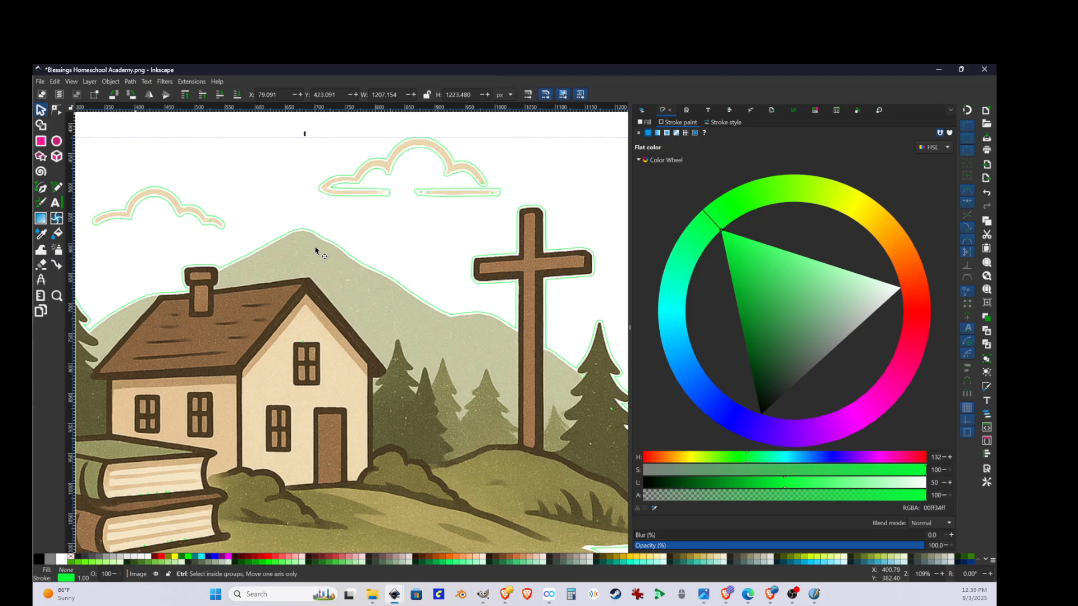
click(316, 251)
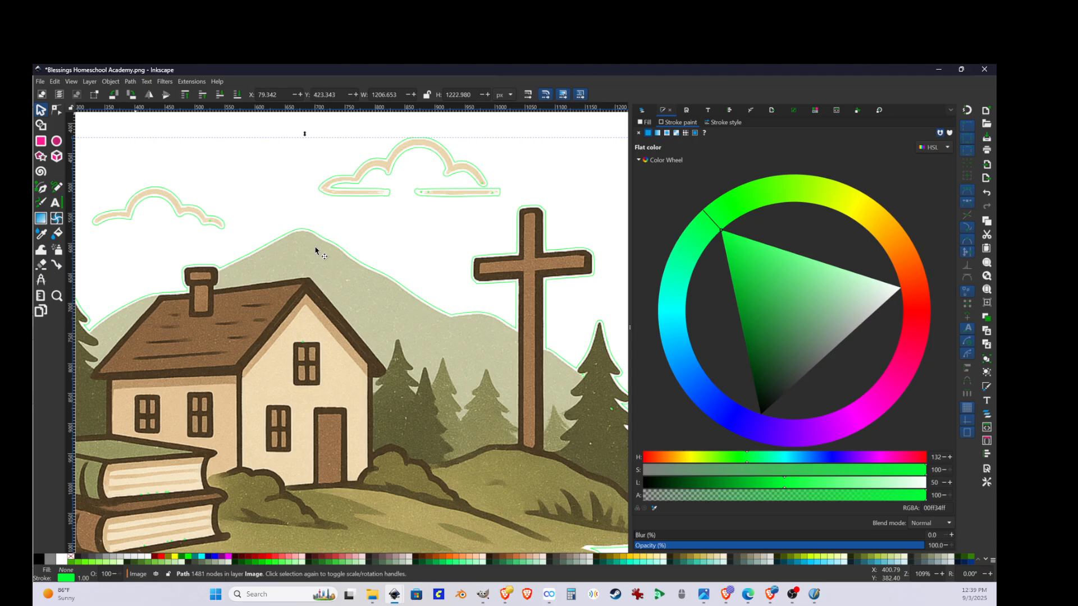
key(ctrl+()
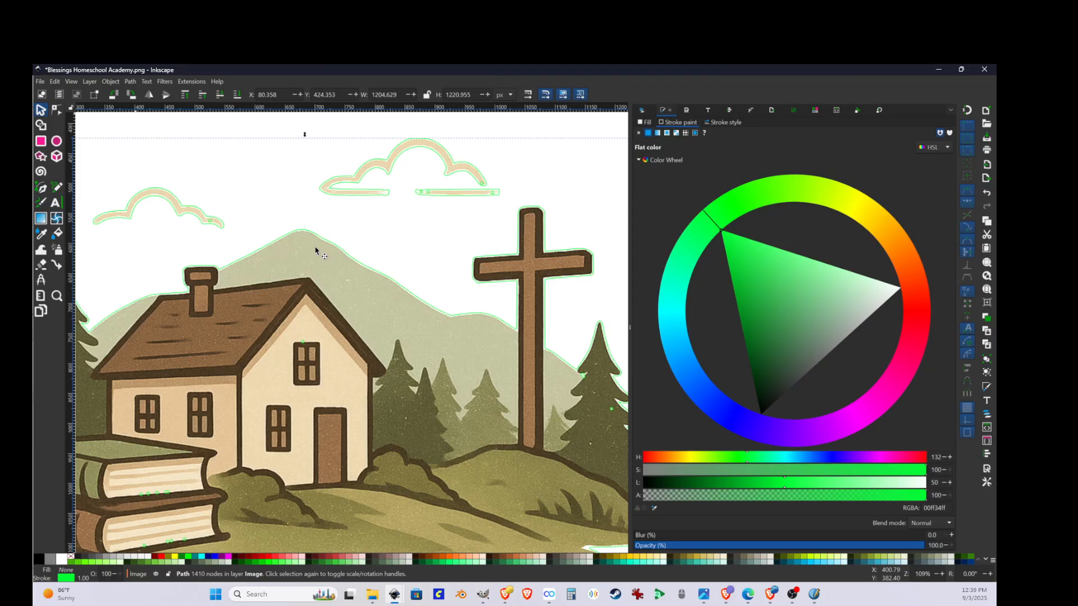
Show the Layers and Objects list, delete the empty Image 1 layer, and select path1
scroll(315, 271, down, 2)
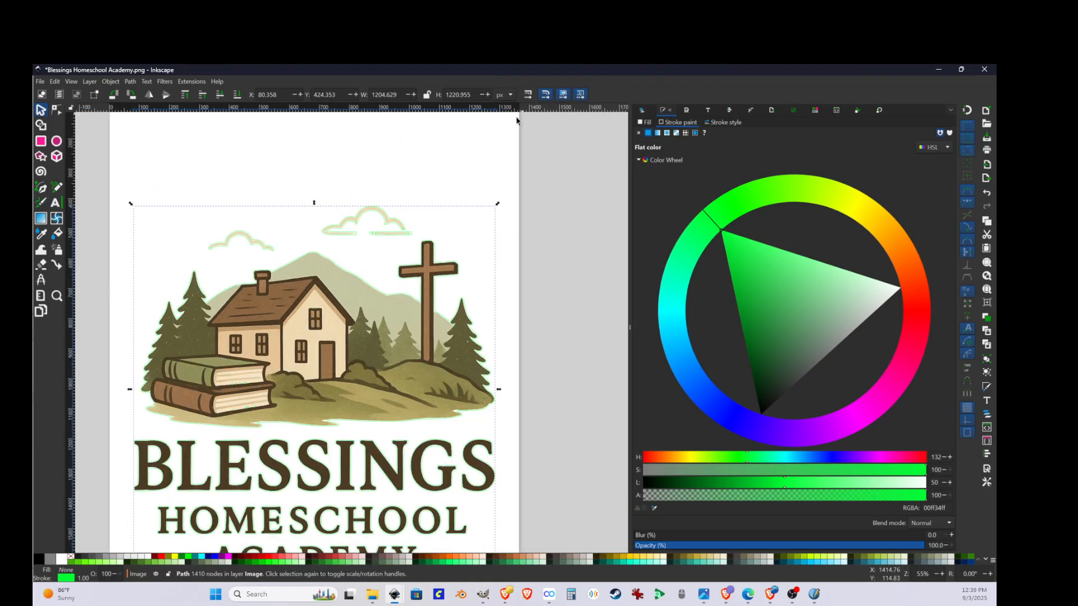
click(110, 81)
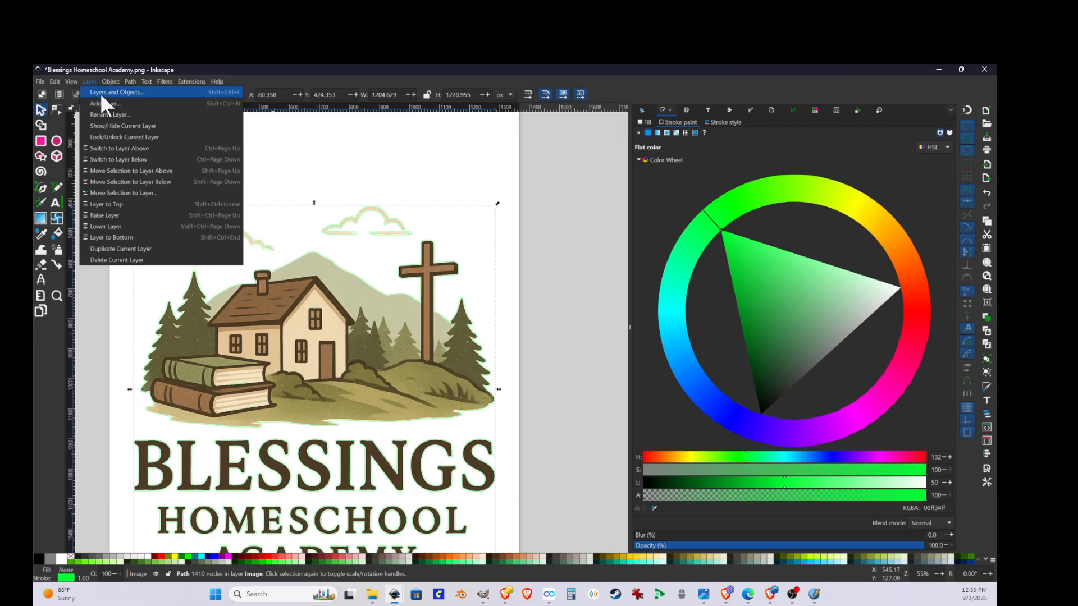
click(126, 93)
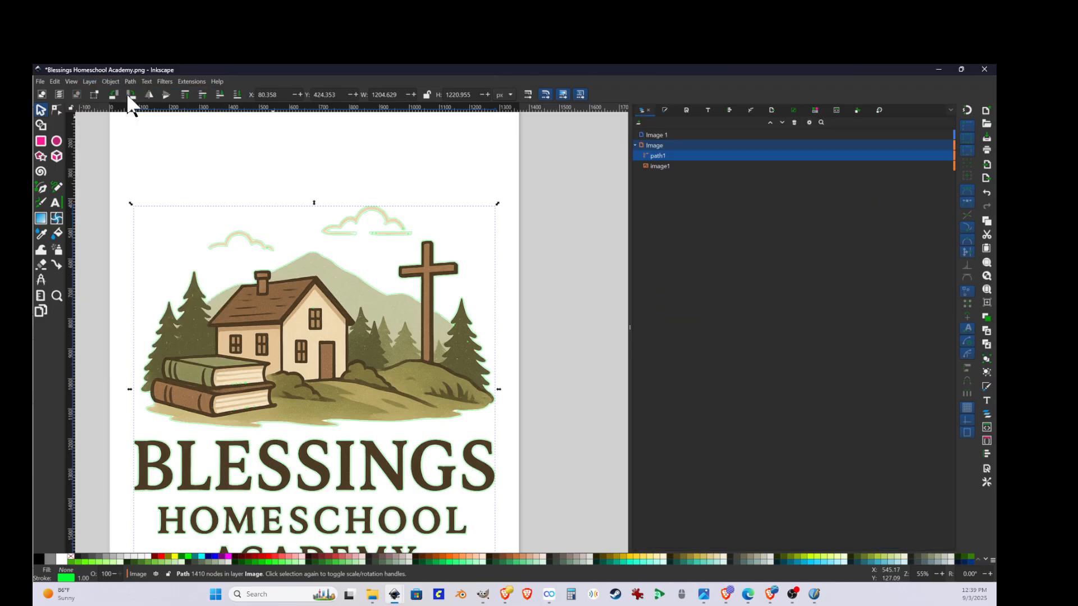
click(667, 156)
click(666, 135)
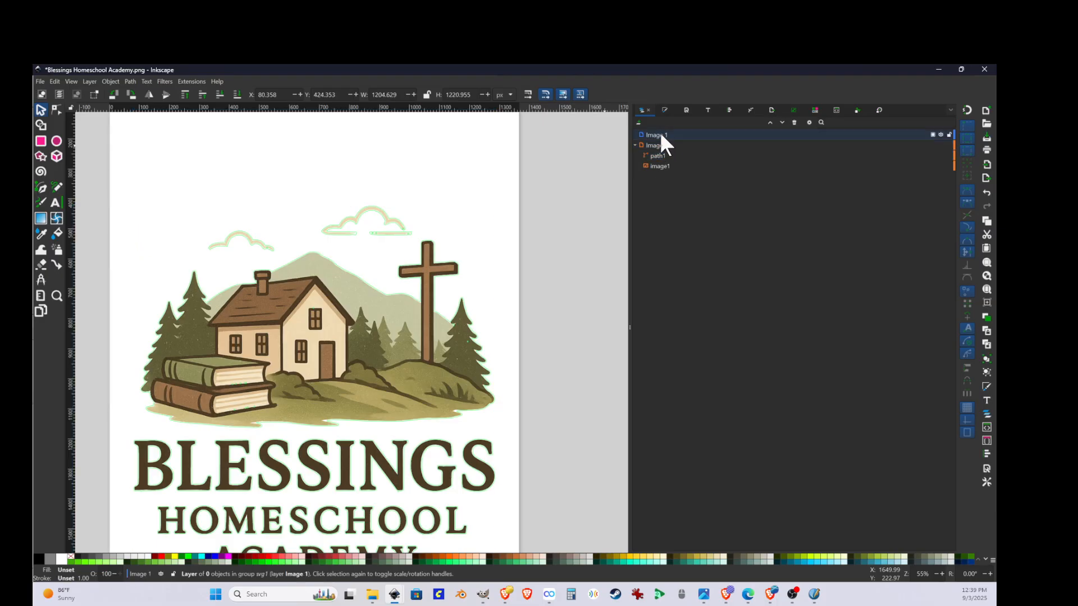
key(Delete)
click(668, 146)
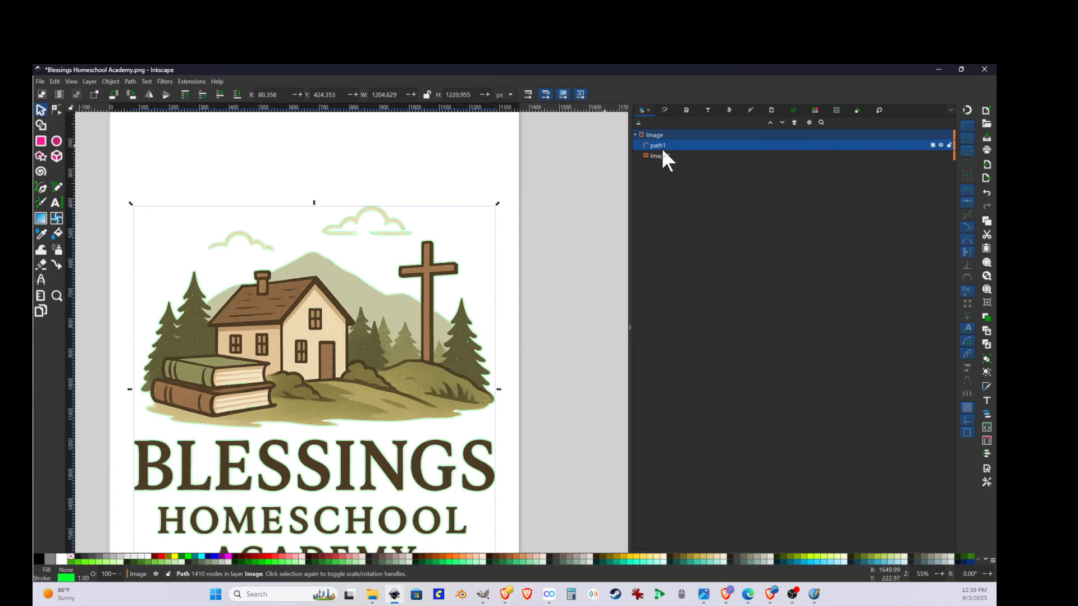
Hide the original image1 artwork so only the traced outline shows
scroll(385, 247, up, 2)
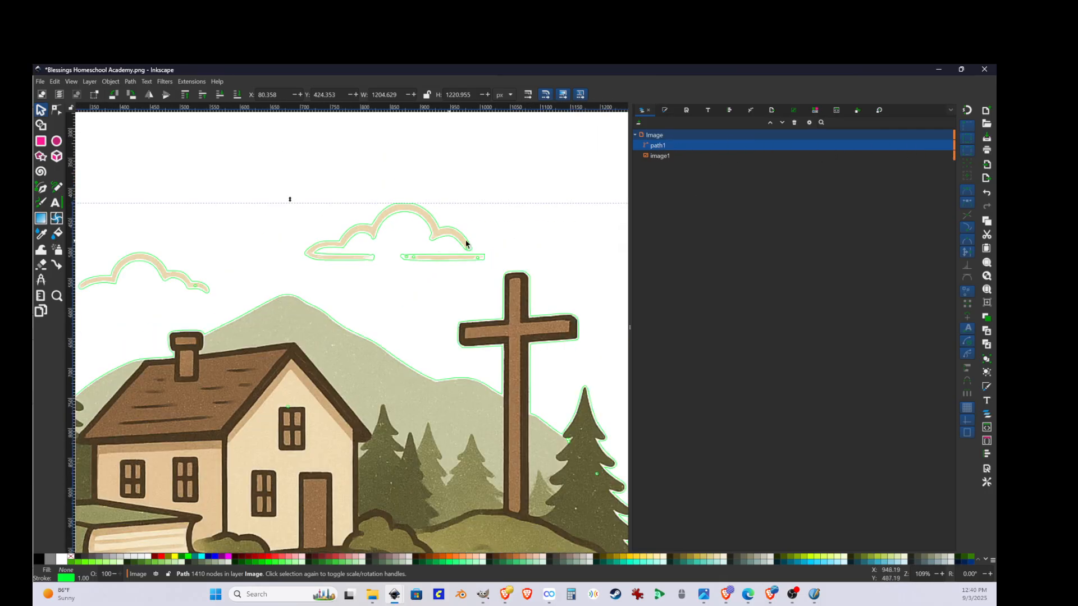
click(940, 156)
scroll(494, 337, down, 2)
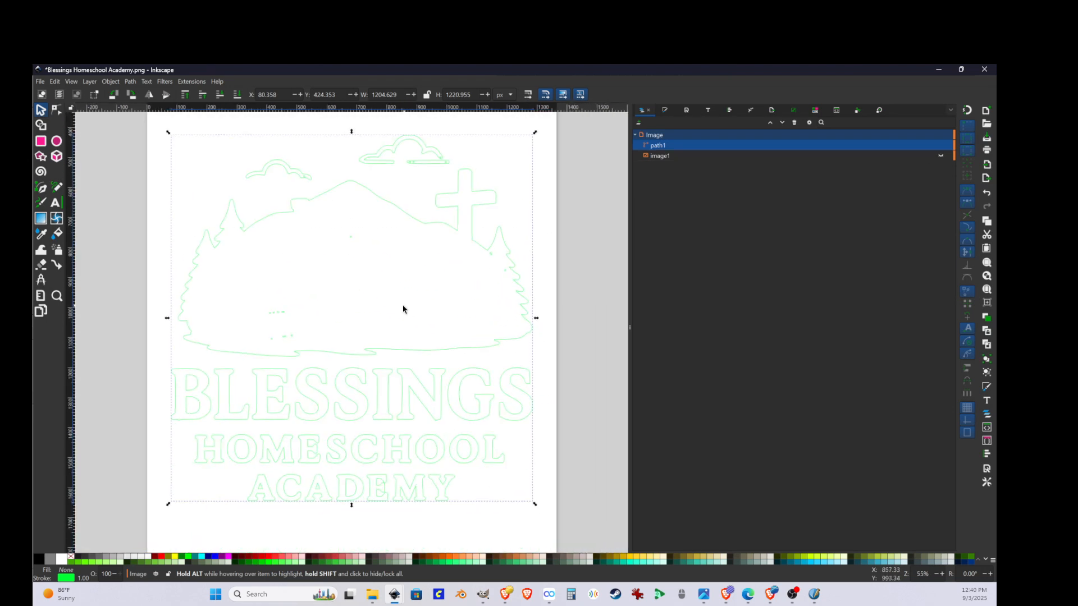
scroll(375, 315, up, 1)
scroll(374, 315, down, 1)
Delete the nodes of the stray specks where the books and upper house window were, inside the large scene outline
click(279, 315)
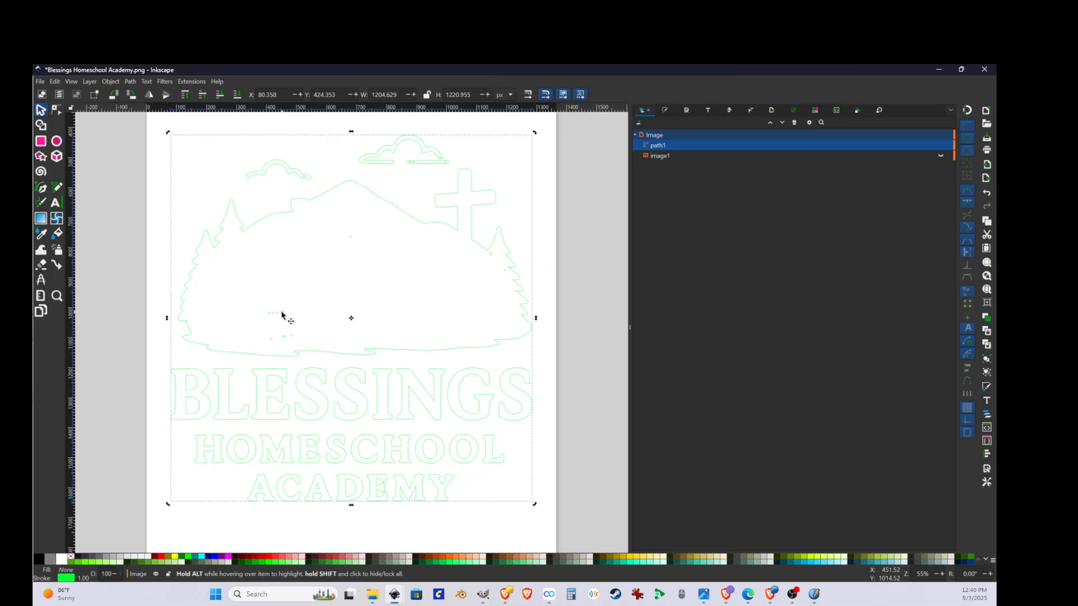
key(n)
drag(247, 292, 306, 274)
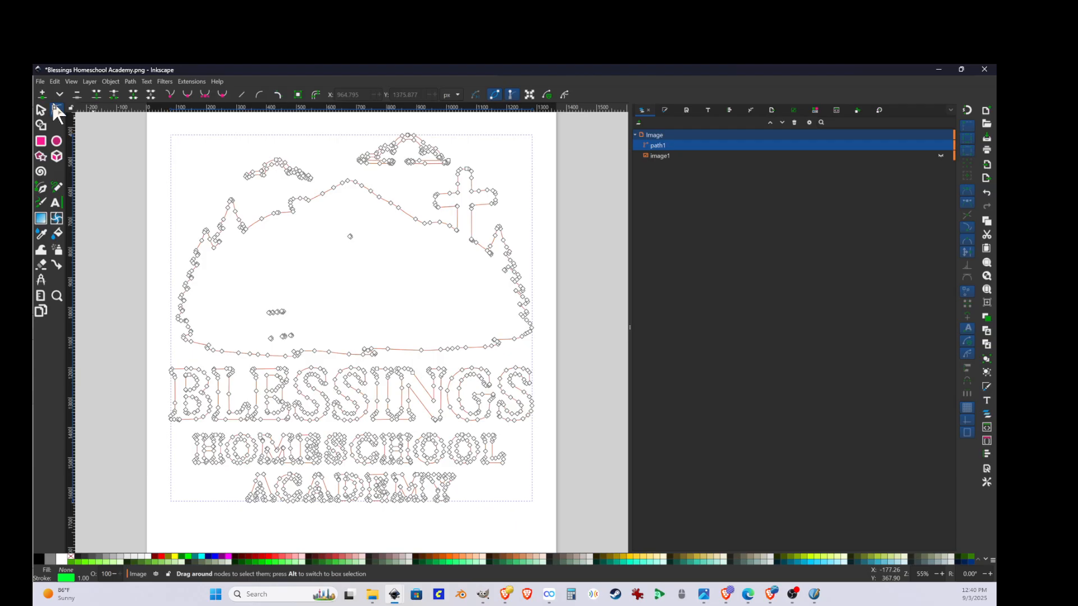
drag(250, 287, 300, 347)
key(Delete)
drag(333, 220, 386, 296)
key(Delete)
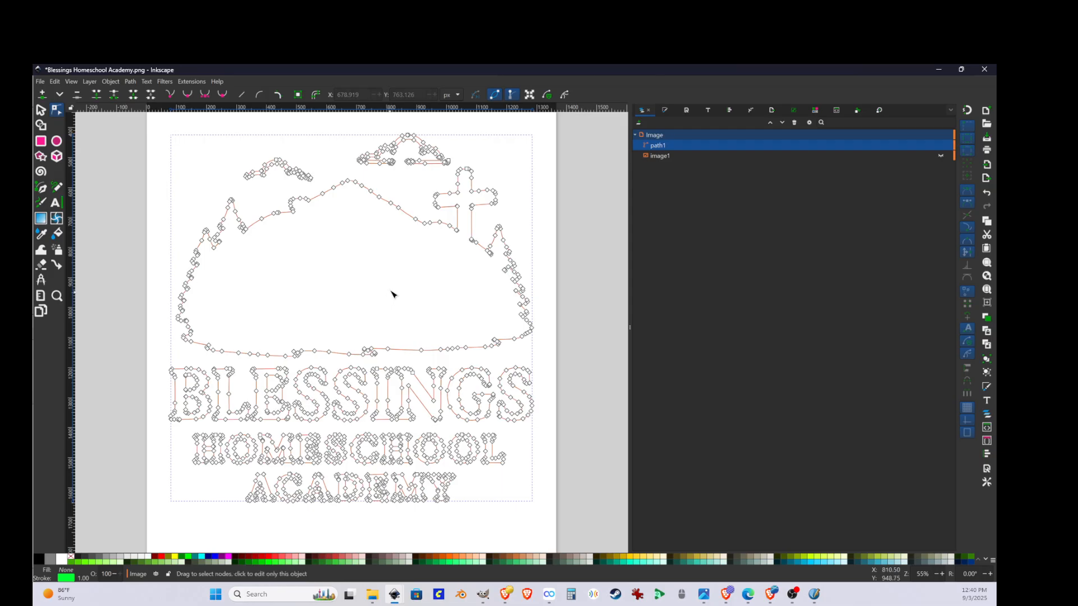
Delete the nodes of the two small stray shapes inside the outline beside the right-hand tree
scroll(465, 260, up, 3)
scroll(517, 243, down, 2)
scroll(507, 266, up, 6)
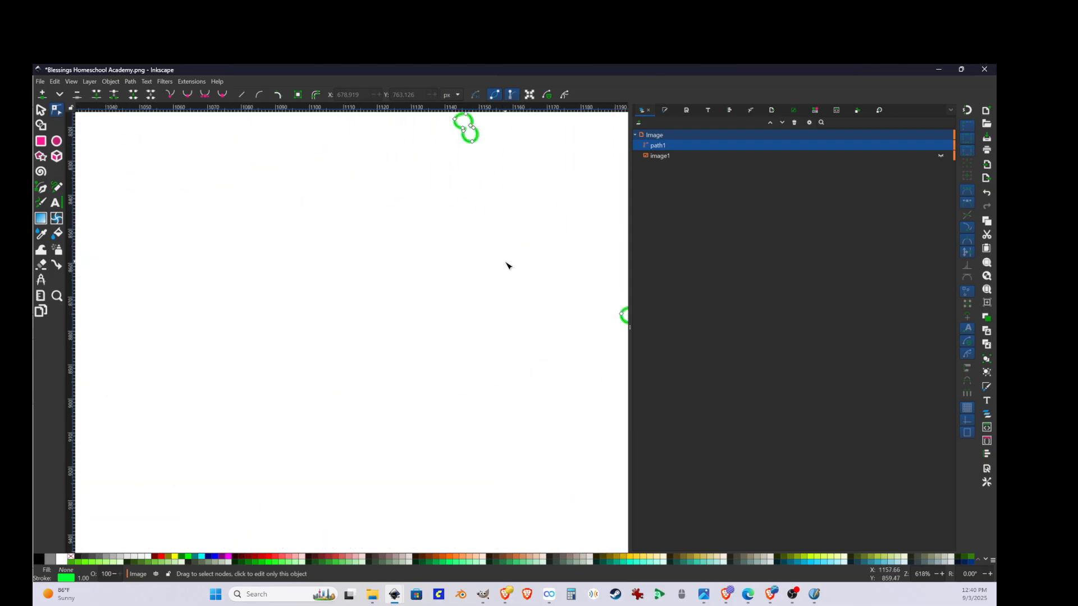
scroll(525, 284, down, 2)
drag(524, 281, 347, 317)
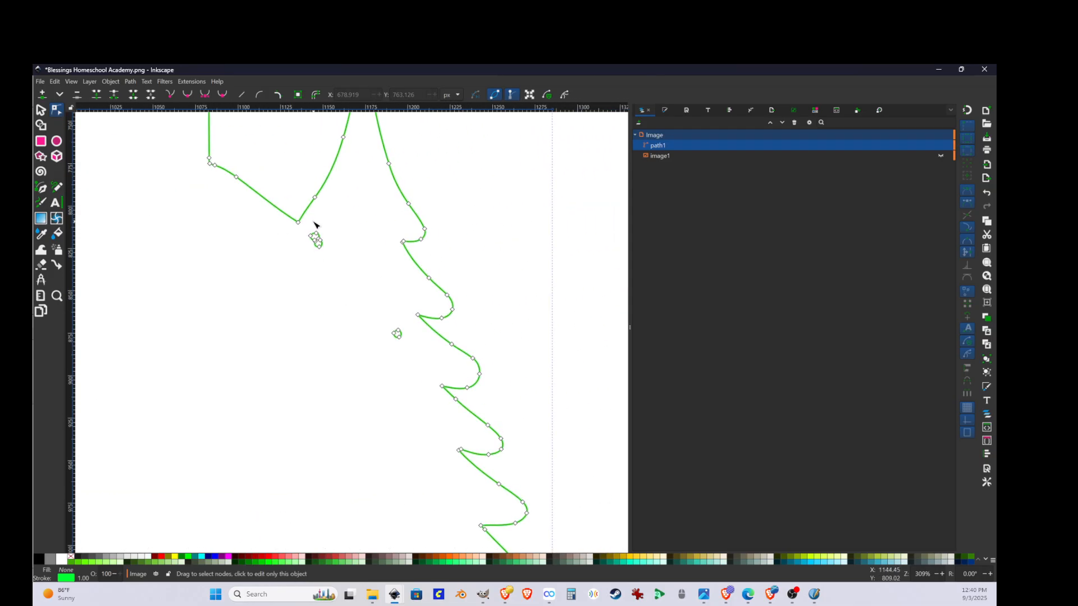
drag(307, 221, 406, 378)
key(Delete)
key(Delete)
Delete the two stray circles inside the left end of the right-hand bar under the larger cloud
scroll(202, 246, down, 2)
drag(204, 245, 246, 421)
scroll(322, 347, up, 2)
drag(323, 347, 109, 510)
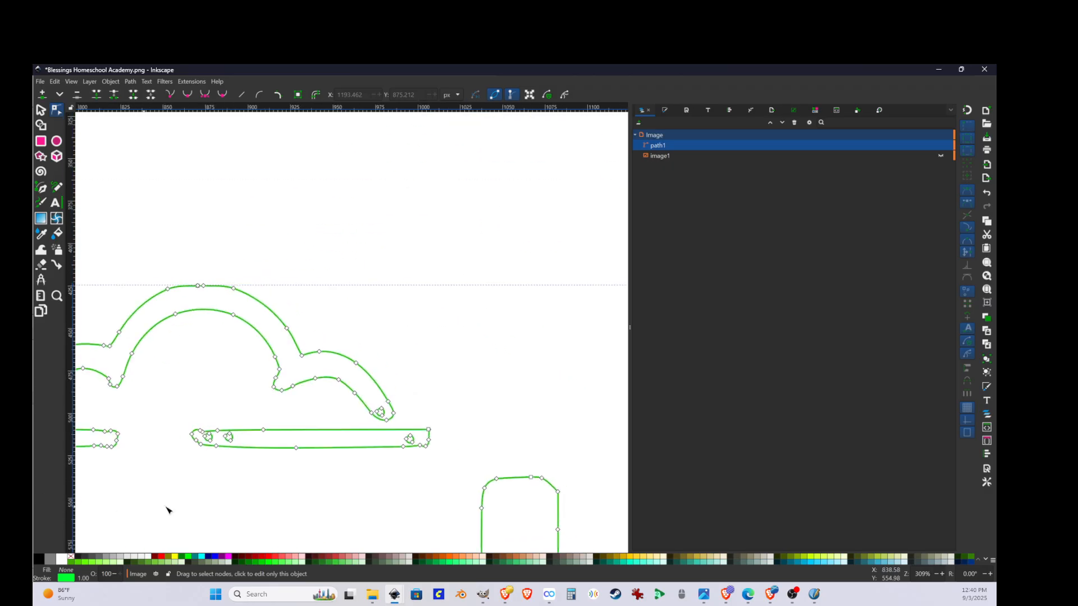
scroll(237, 456, up, 5)
drag(244, 465, 429, 465)
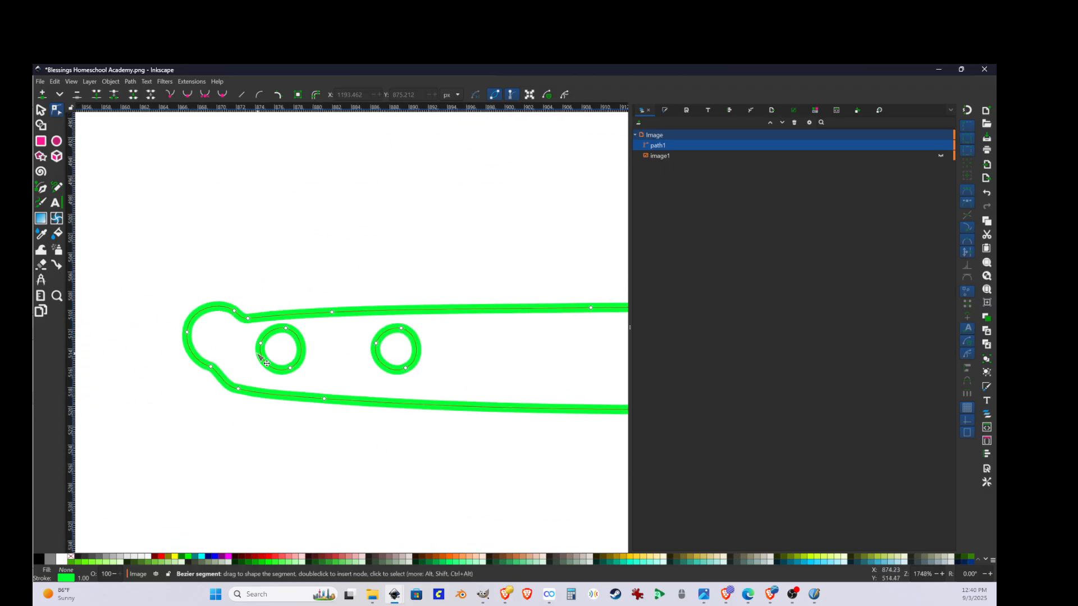
drag(265, 332, 350, 396)
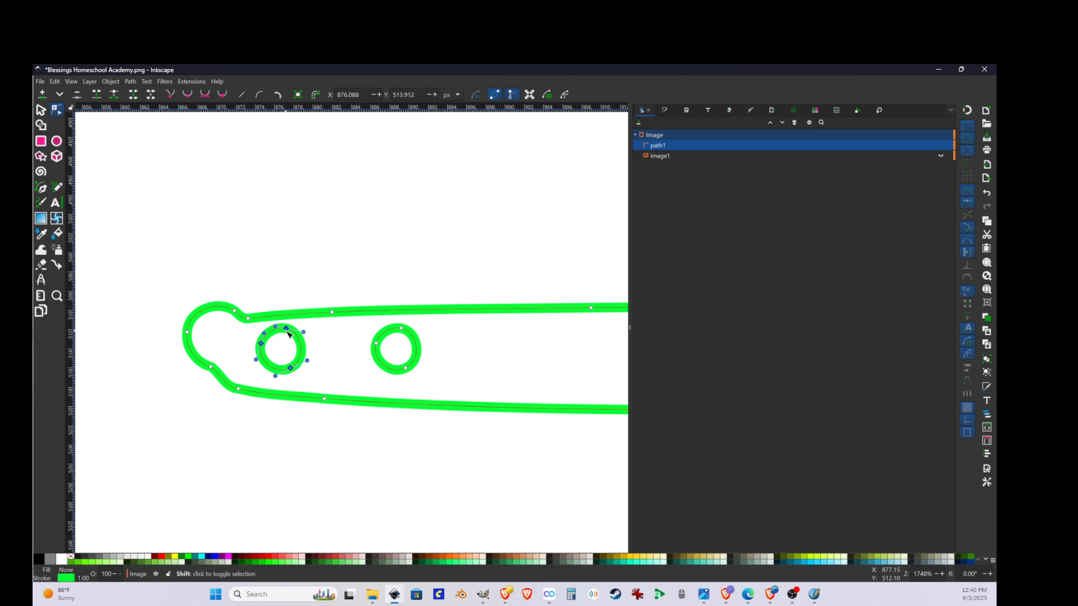
key(Delete)
drag(361, 321, 454, 387)
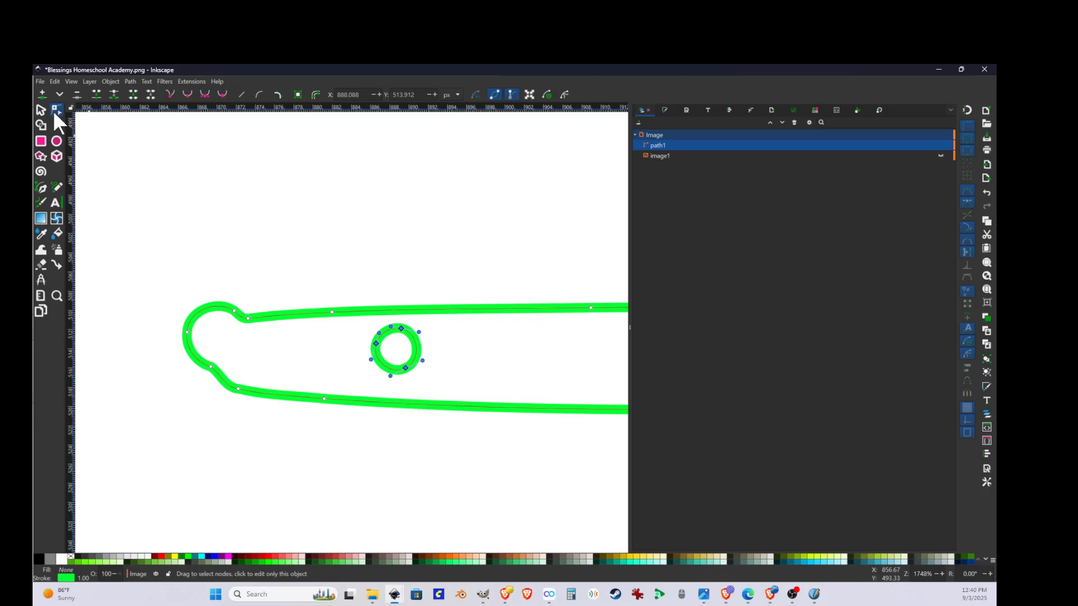
key(Delete)
Delete the stray circles at the bar's right end and in the tip of the larger cloud above it
drag(556, 356, 104, 377)
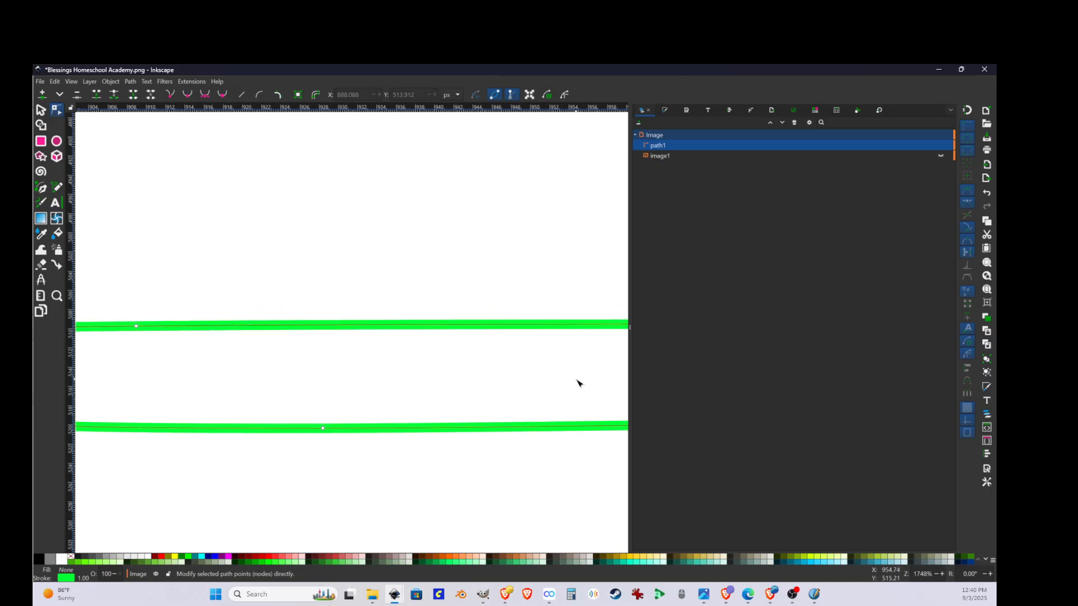
drag(577, 381, 149, 356)
drag(404, 342, 253, 351)
drag(312, 329, 430, 387)
key(Delete)
drag(178, 145, 259, 243)
key(Delete)
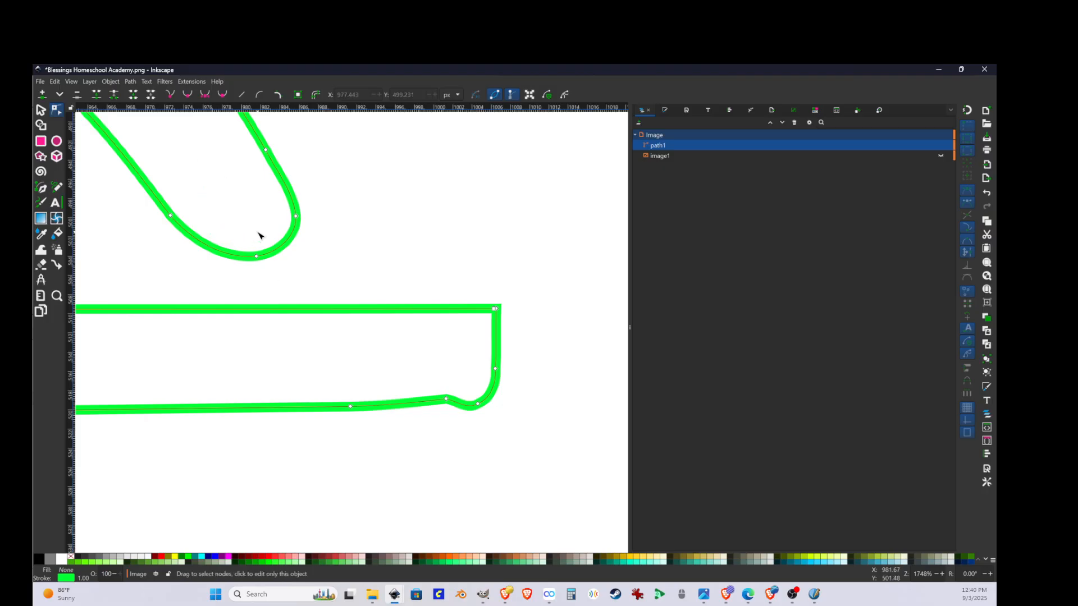
Delete the stray circle inside the smaller left cloud's outline and deselect the path
scroll(258, 236, down, 10)
scroll(354, 291, up, 4)
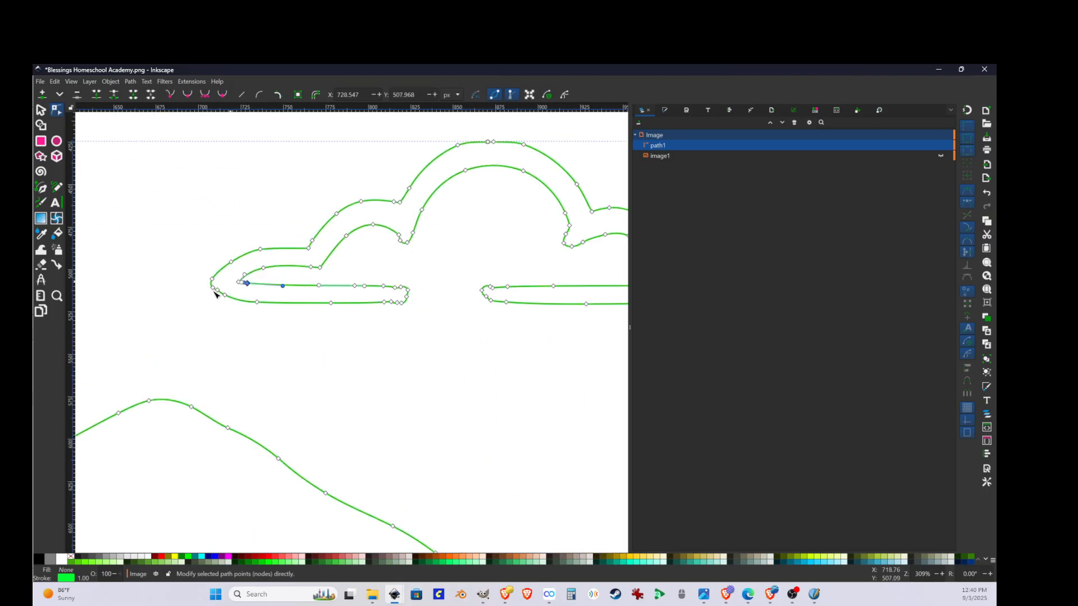
drag(145, 338, 649, 311)
scroll(417, 361, up, 6)
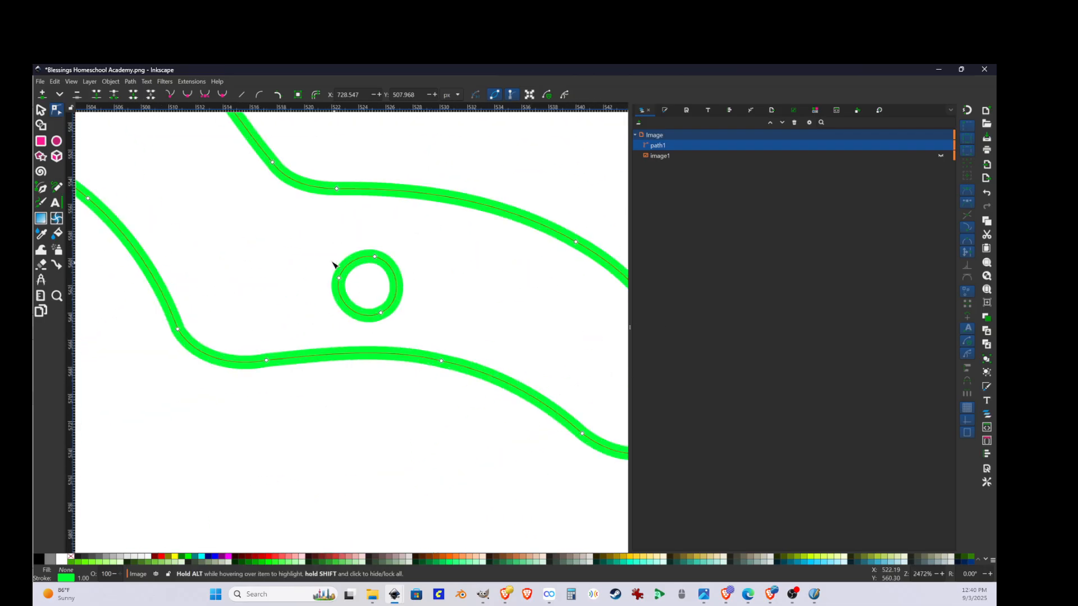
drag(298, 215, 474, 365)
key(Delete)
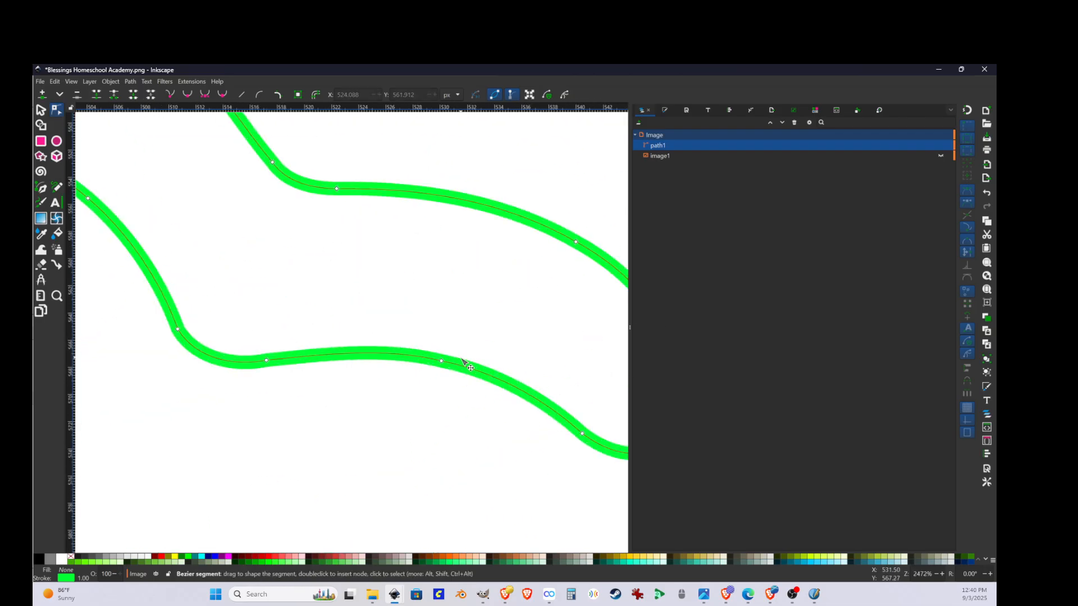
scroll(424, 362, down, 10)
drag(386, 493, 344, 298)
key(Escape)
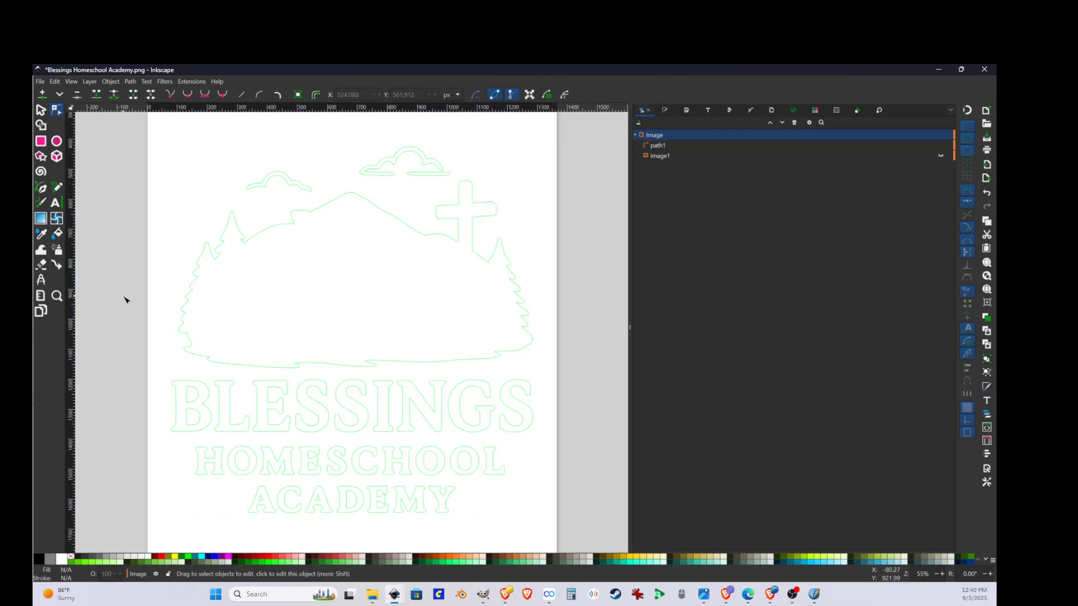
Remove the notch at the bottom corner of the N in BLESSINGS by adding nodes beside it and deleting the notch's nodes
scroll(305, 471, up, 3)
scroll(311, 474, down, 1)
drag(425, 474, 252, 376)
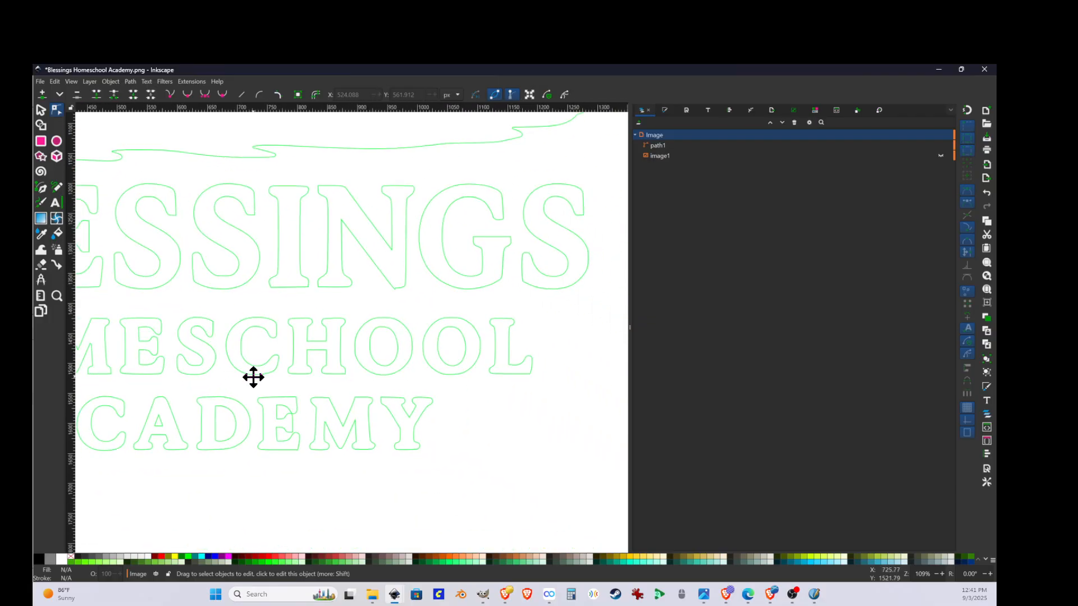
scroll(474, 214, up, 6)
scroll(275, 425, down, 8)
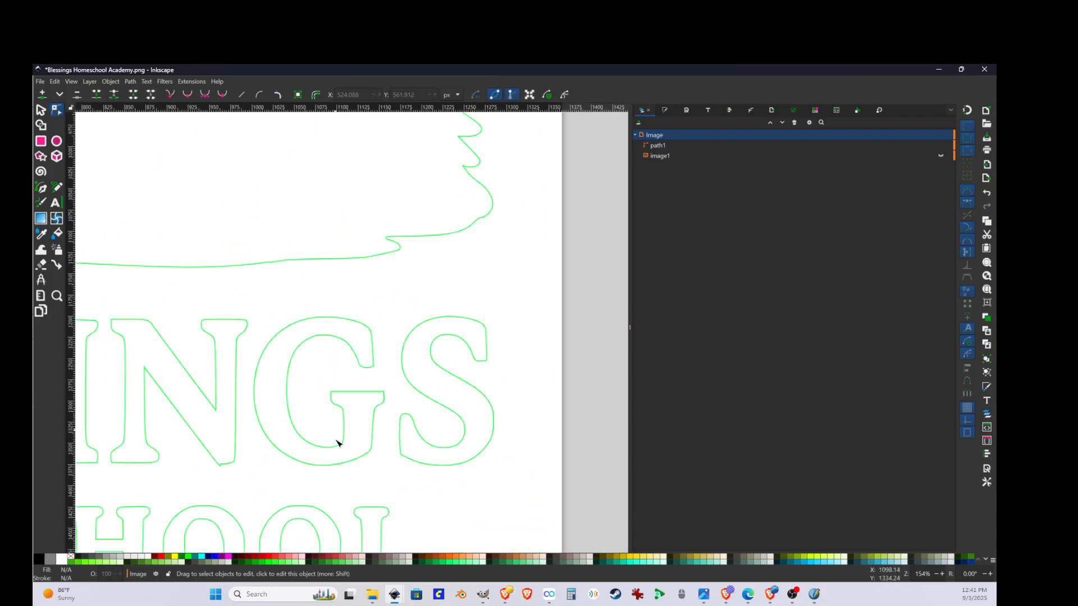
scroll(223, 471, up, 12)
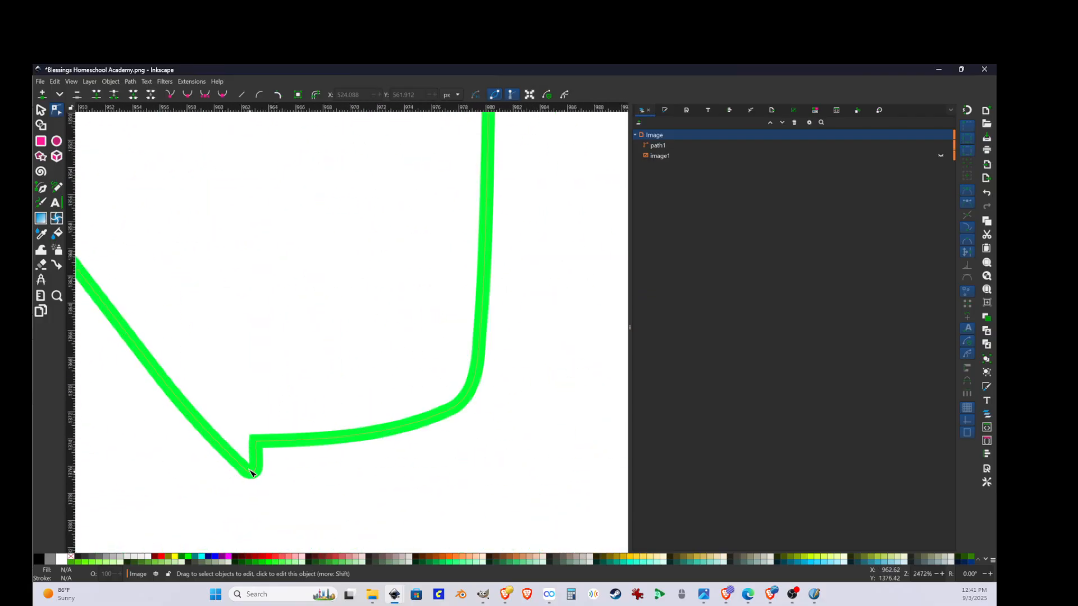
click(286, 445)
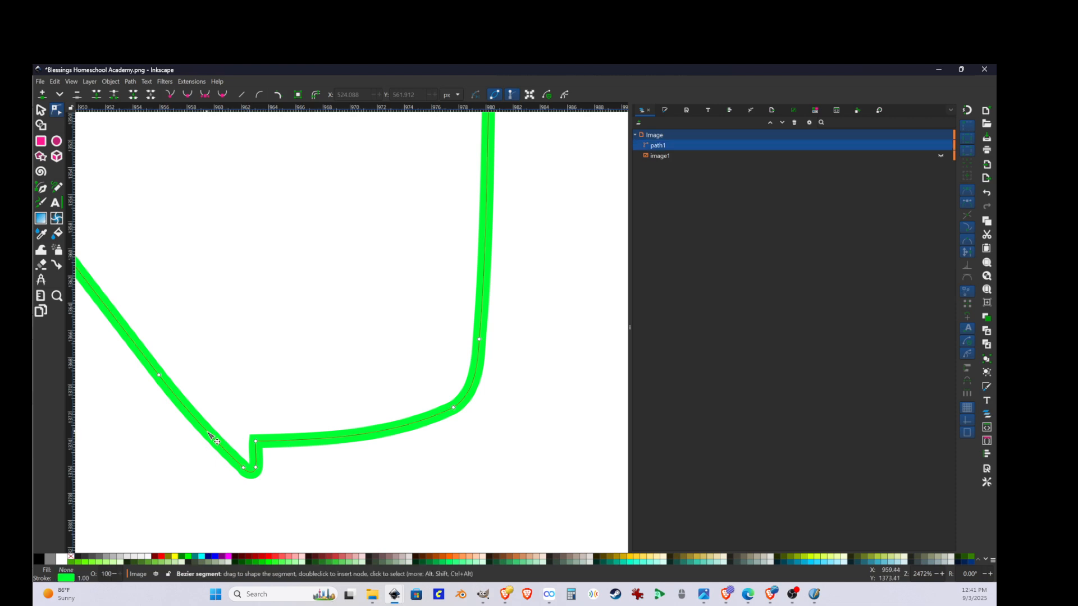
double_click(337, 438)
drag(211, 402, 283, 528)
key(Delete)
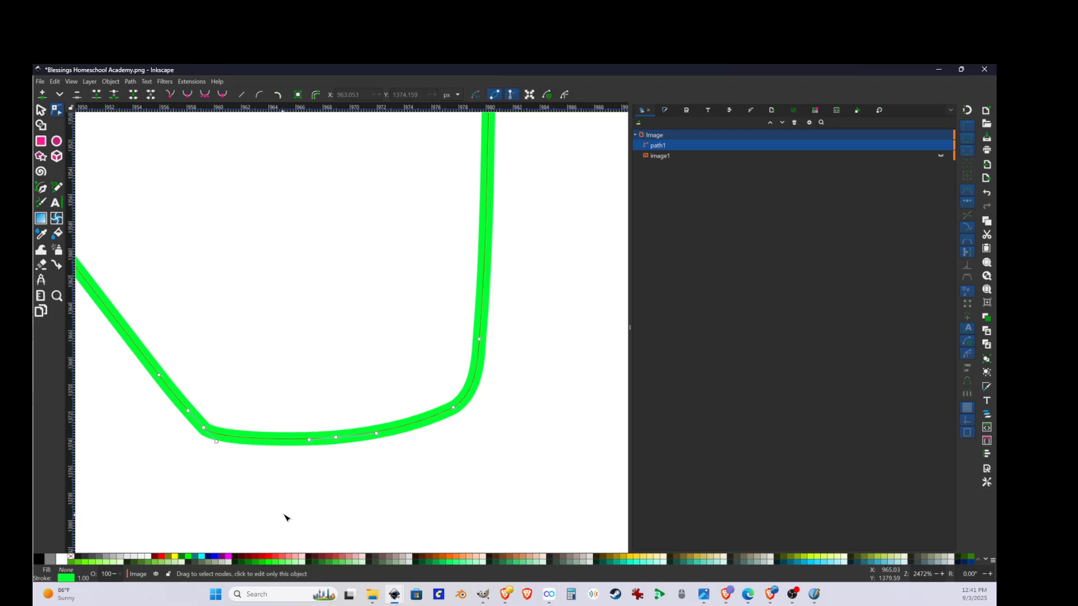
drag(253, 438, 254, 438)
scroll(243, 479, down, 6)
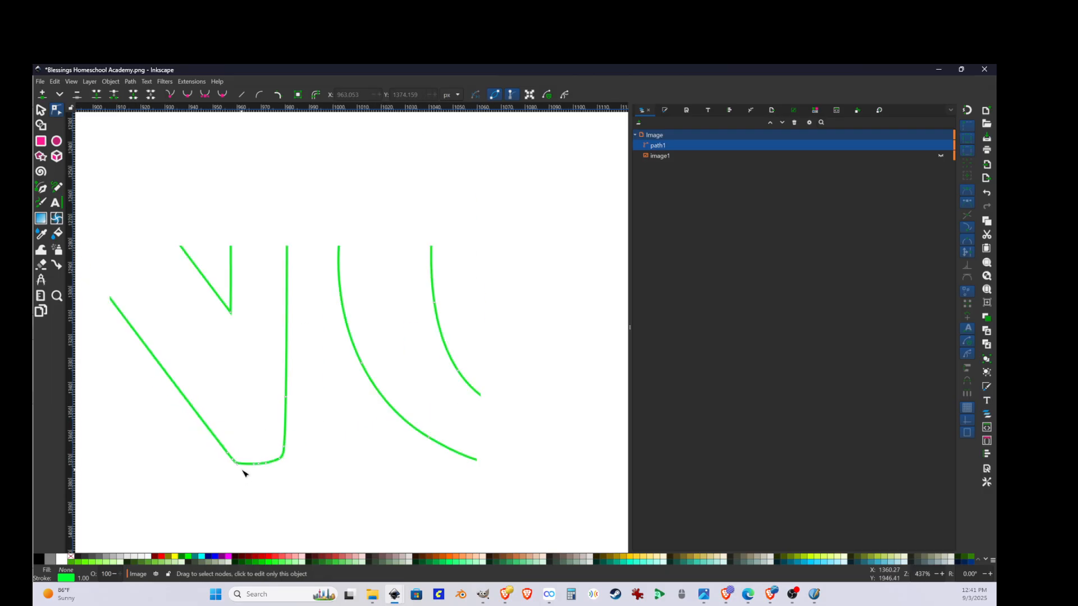
click(289, 479)
Remove the bump on the bottom edge of the B in BLESSINGS by adding nodes beside it and deleting the bump's nodes
scroll(289, 481, down, 6)
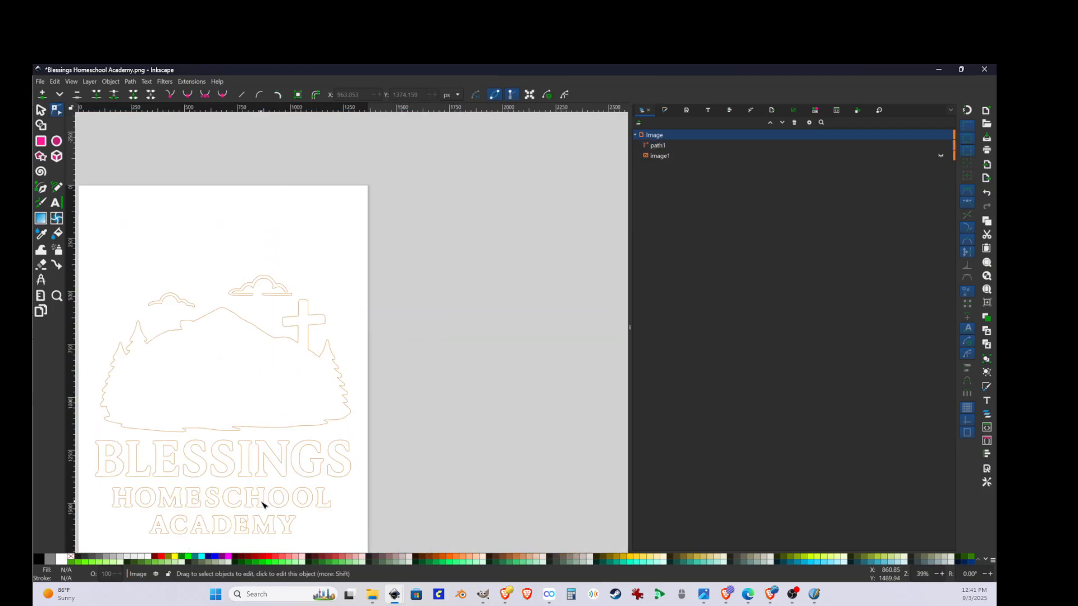
scroll(330, 416, up, 4)
drag(273, 388, 456, 371)
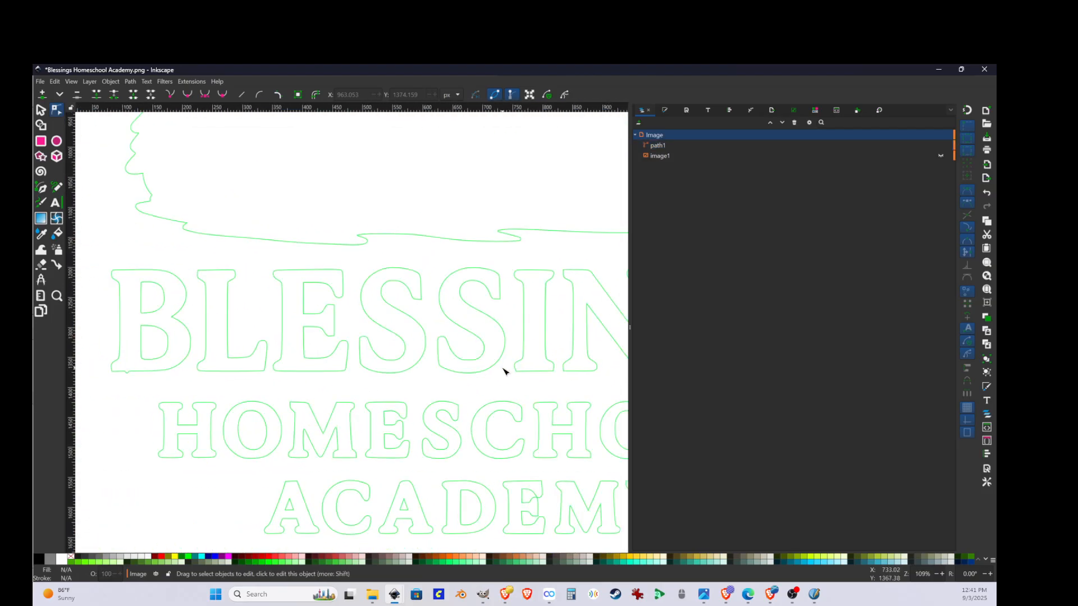
scroll(148, 366, up, 6)
drag(159, 451, 499, 396)
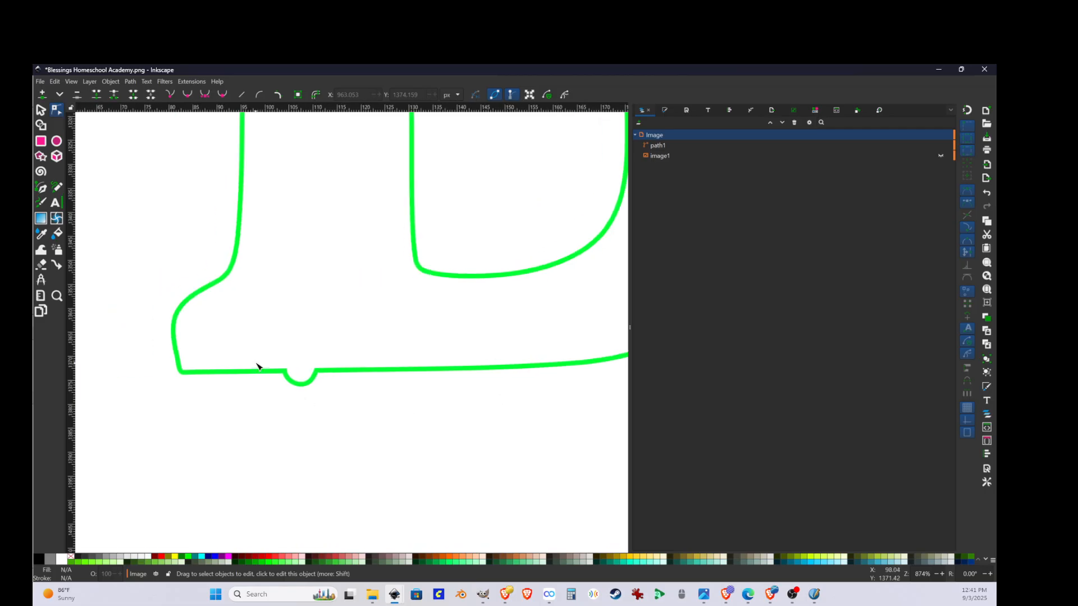
click(259, 372)
double_click(260, 372)
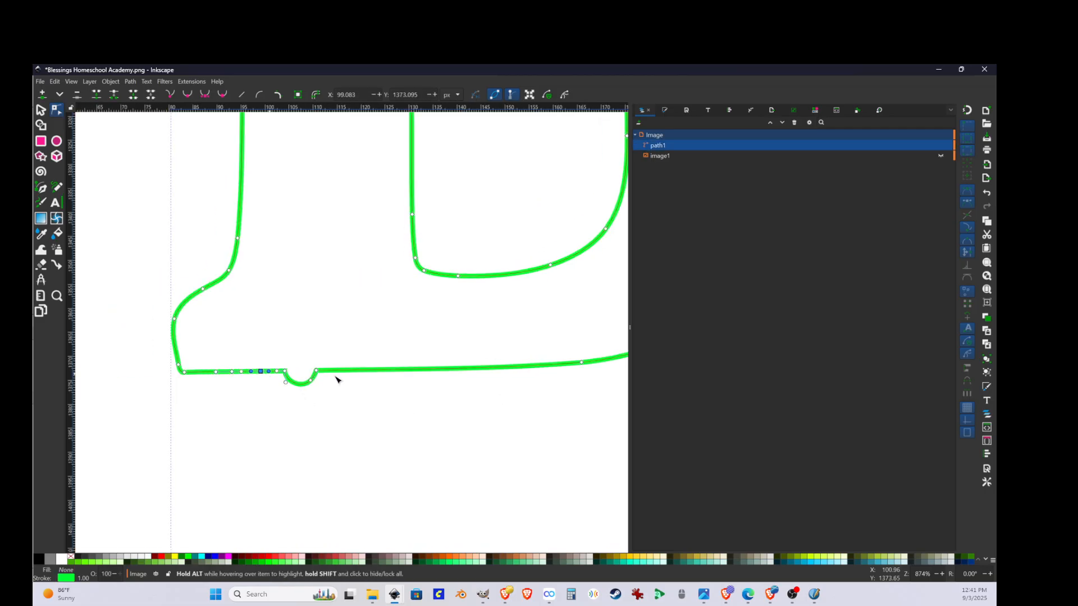
drag(267, 313, 331, 430)
key(Delete)
key(Escape)
scroll(332, 430, down, 4)
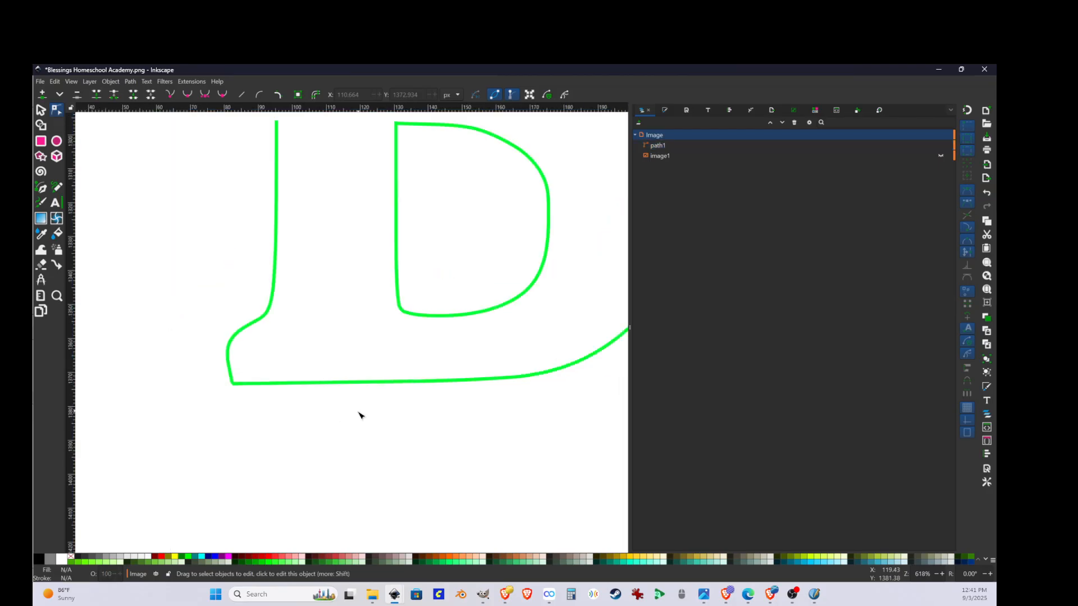
Examine the traced outlines of BLESSINGS, HOMESCHOOL and ACADEMY for remaining bumps and stray shapes
scroll(331, 428, down, 3)
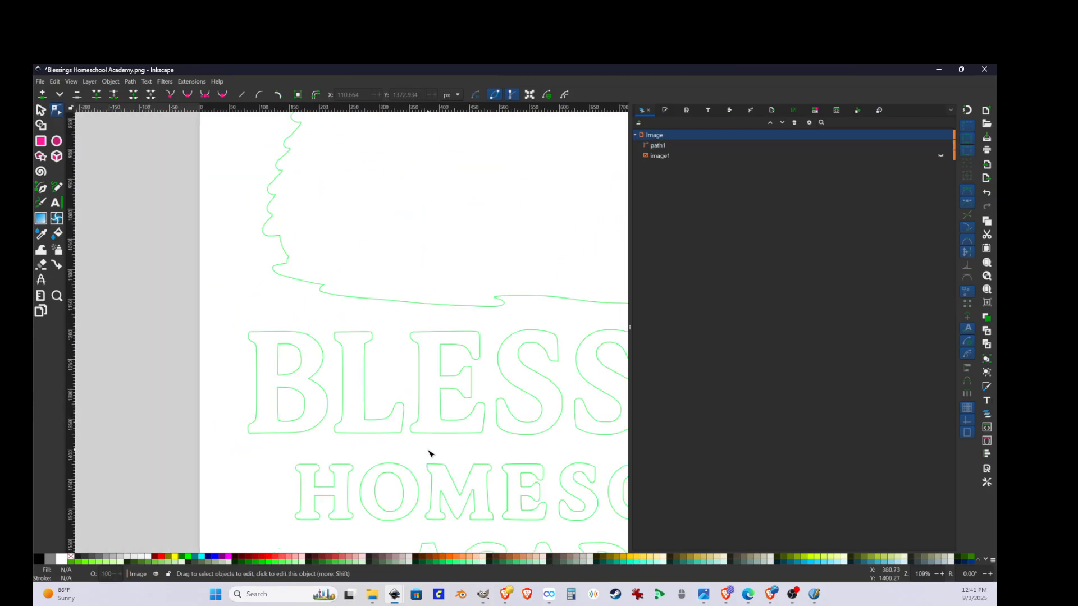
drag(429, 453, 258, 330)
scroll(259, 333, down, 2)
scroll(354, 396, up, 5)
scroll(477, 386, down, 3)
drag(586, 331, 393, 354)
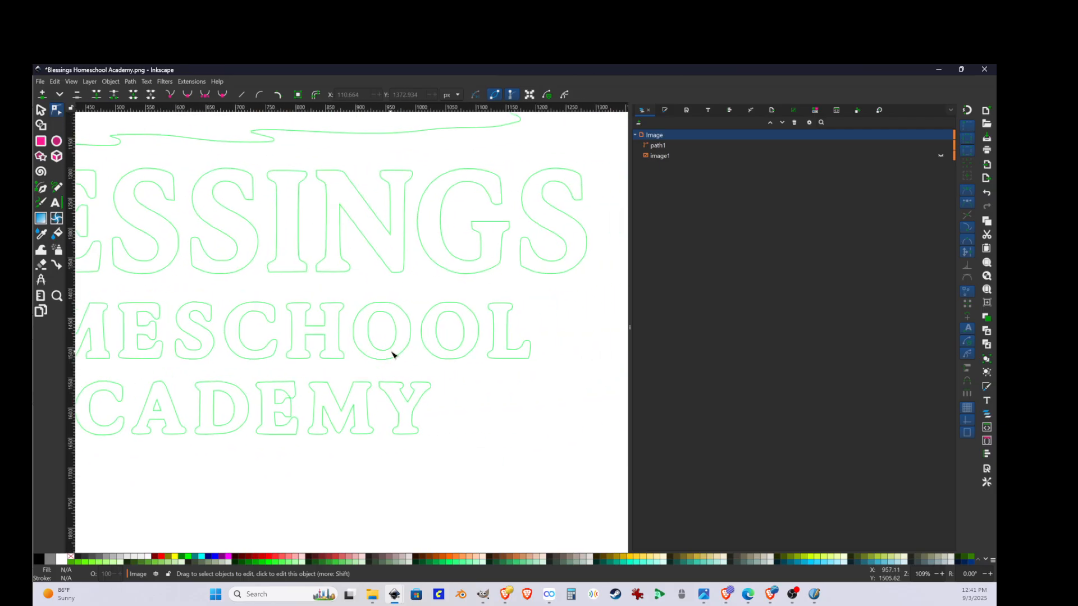
scroll(345, 364, up, 5)
scroll(345, 362, down, 3)
scroll(269, 344, down, 3)
drag(178, 320, 256, 359)
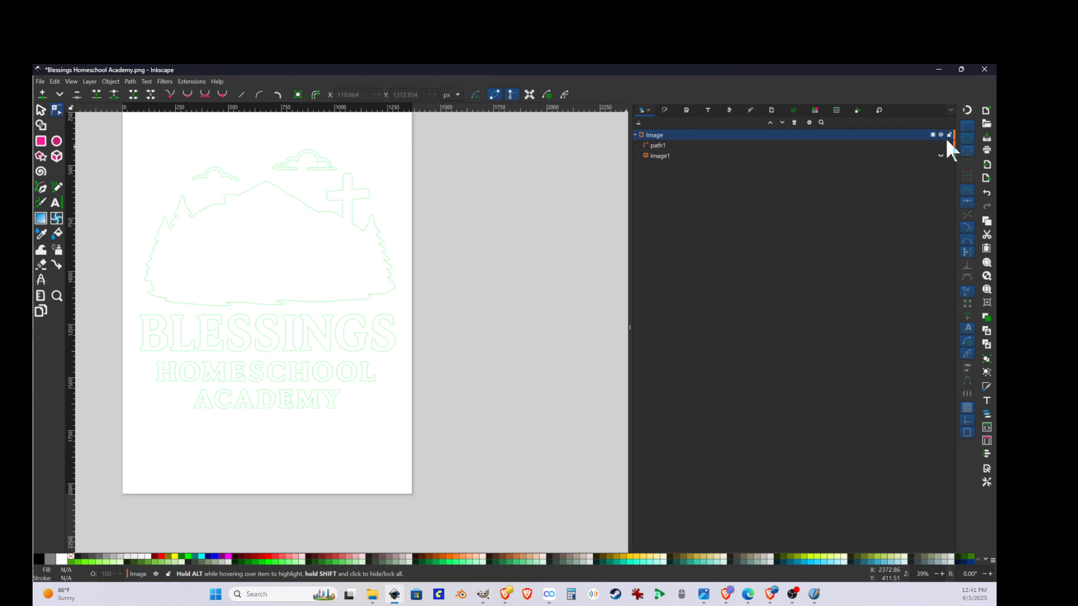
Make the original logo image visible again beneath the green contour path, leaving nothing selected
click(941, 156)
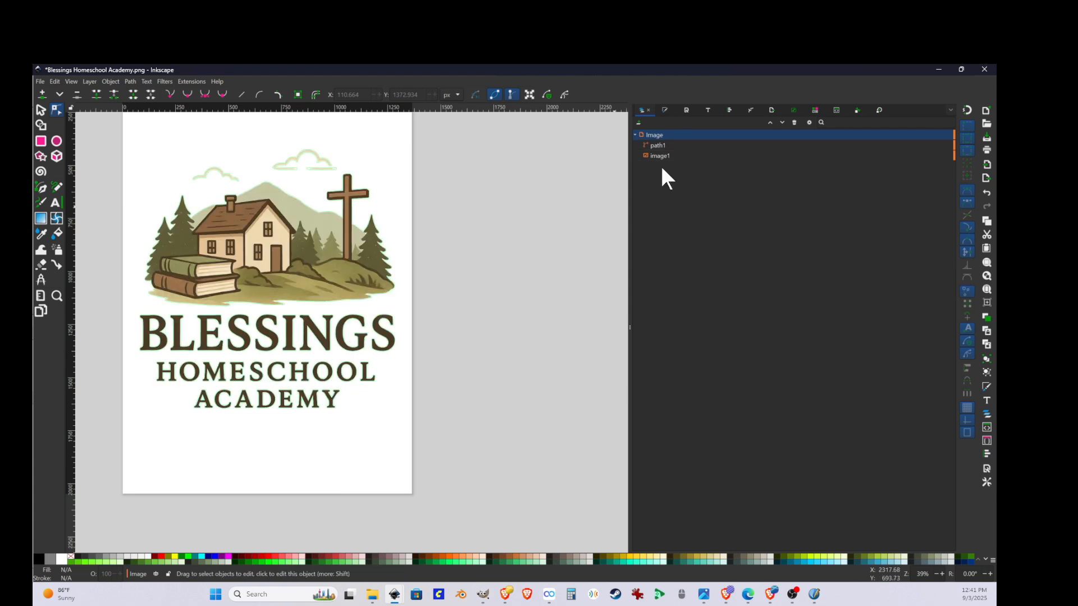
click(662, 145)
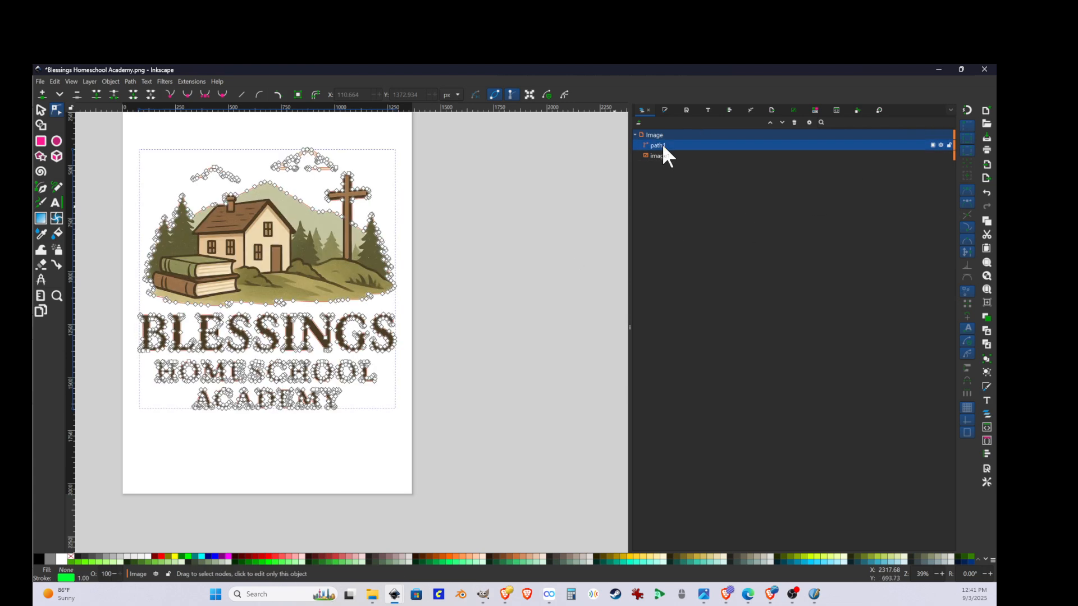
click(511, 292)
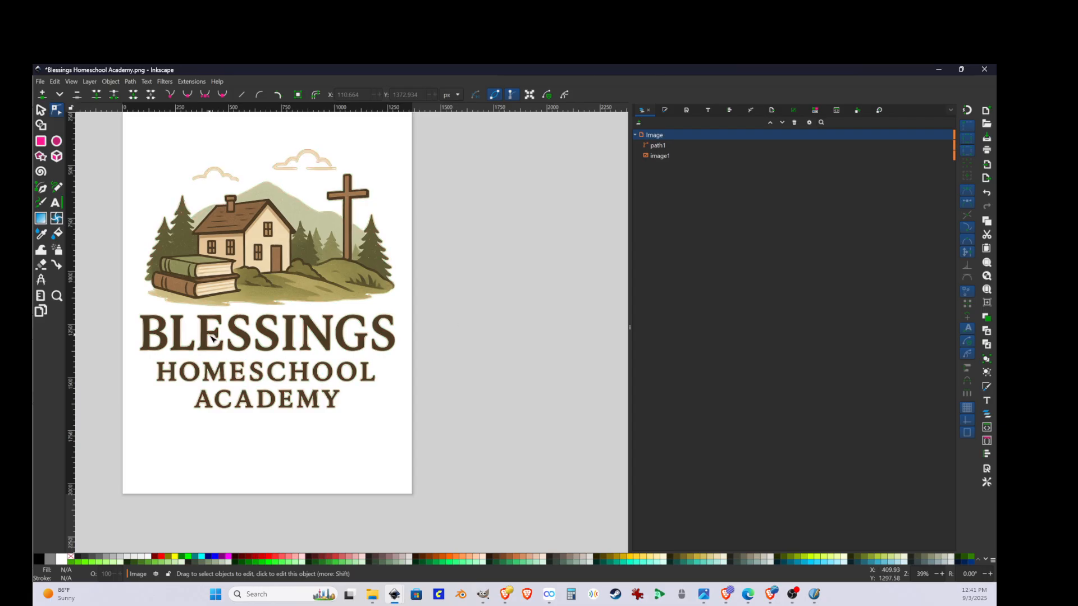
Compare the green contour path with the original artwork and lettering, highlighting its nodes and viewing the offset up close
drag(125, 305, 436, 440)
click(653, 146)
click(530, 302)
click(658, 144)
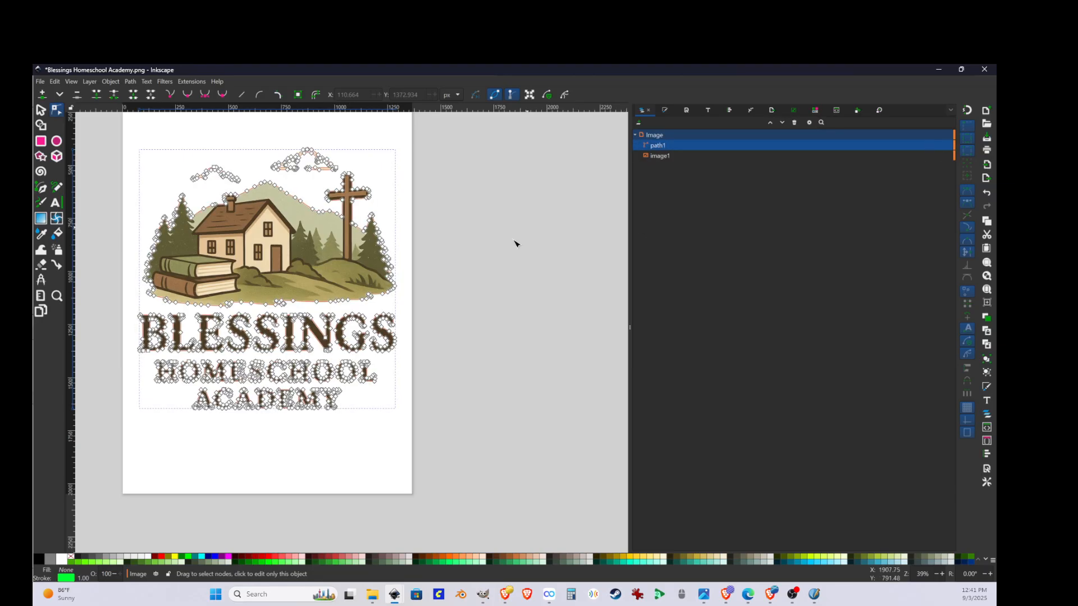
scroll(335, 438, up, 3)
scroll(331, 440, down, 1)
click(329, 441)
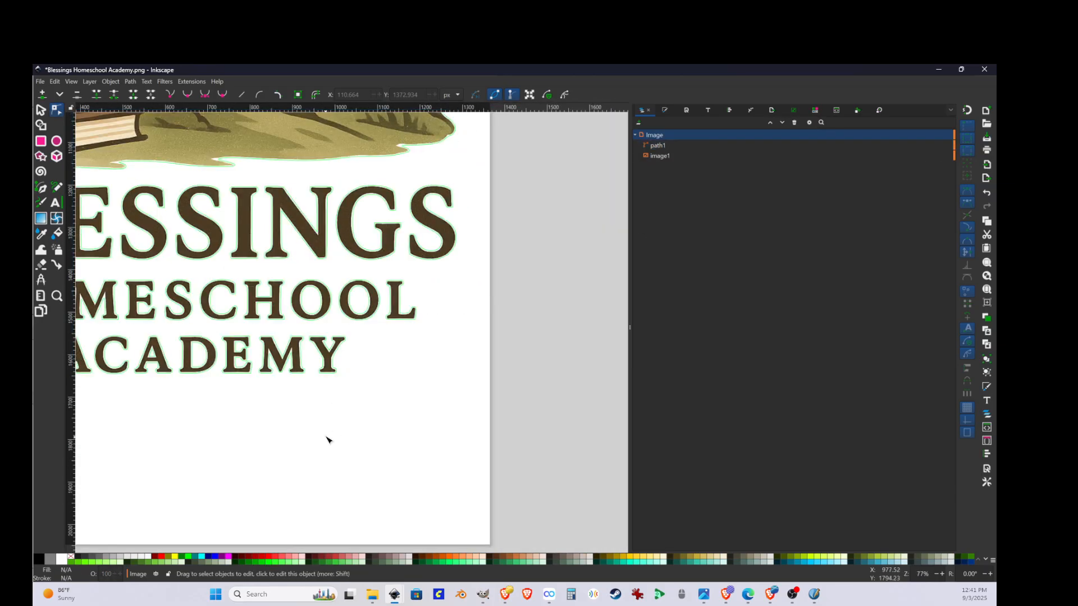
click(657, 144)
scroll(503, 327, down, 2)
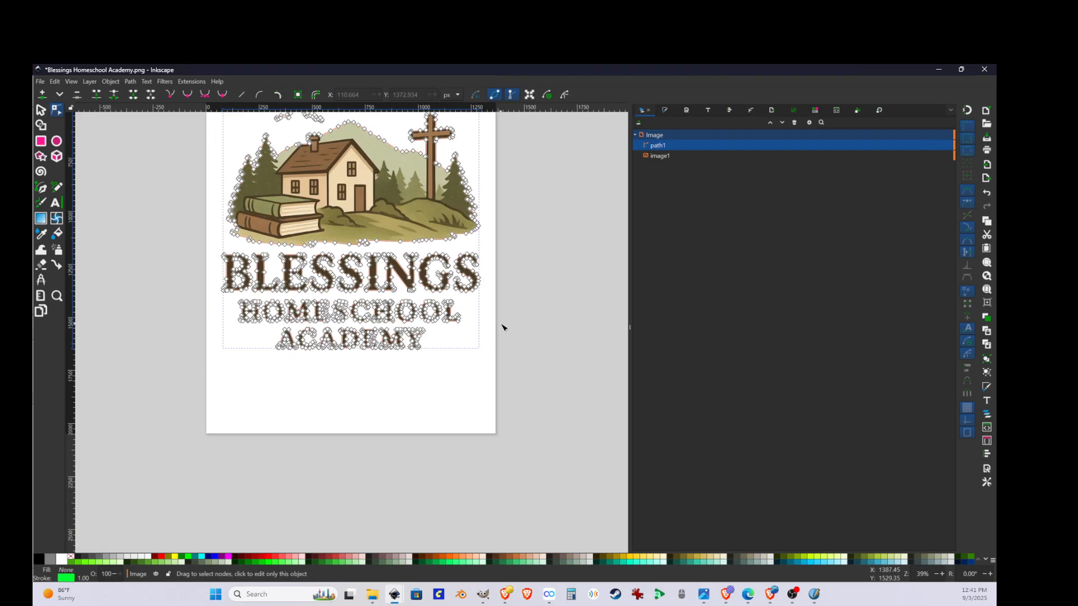
scroll(525, 353, up, 3)
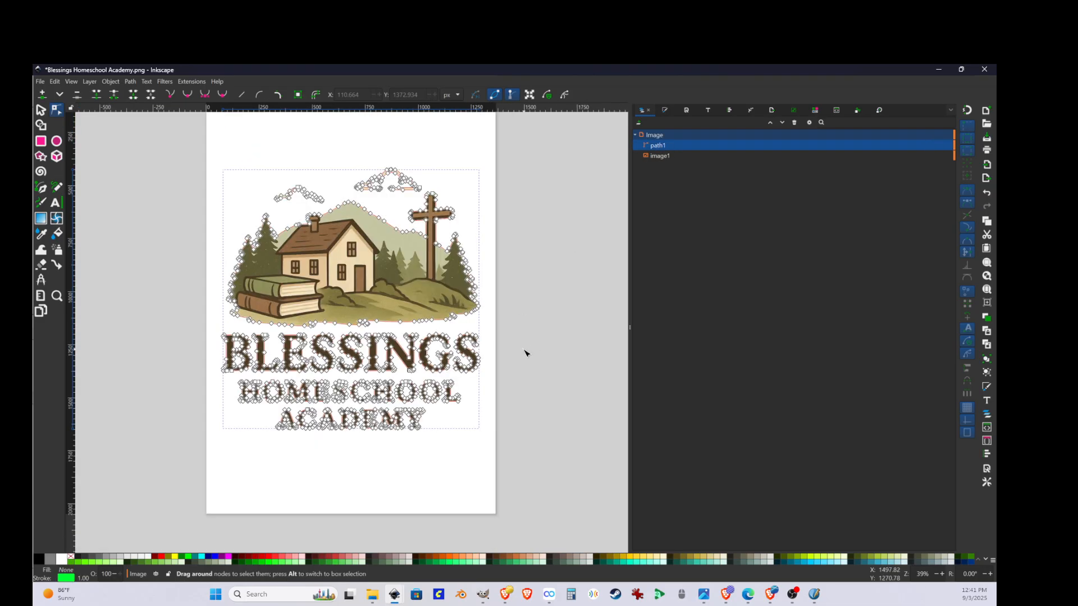
click(525, 353)
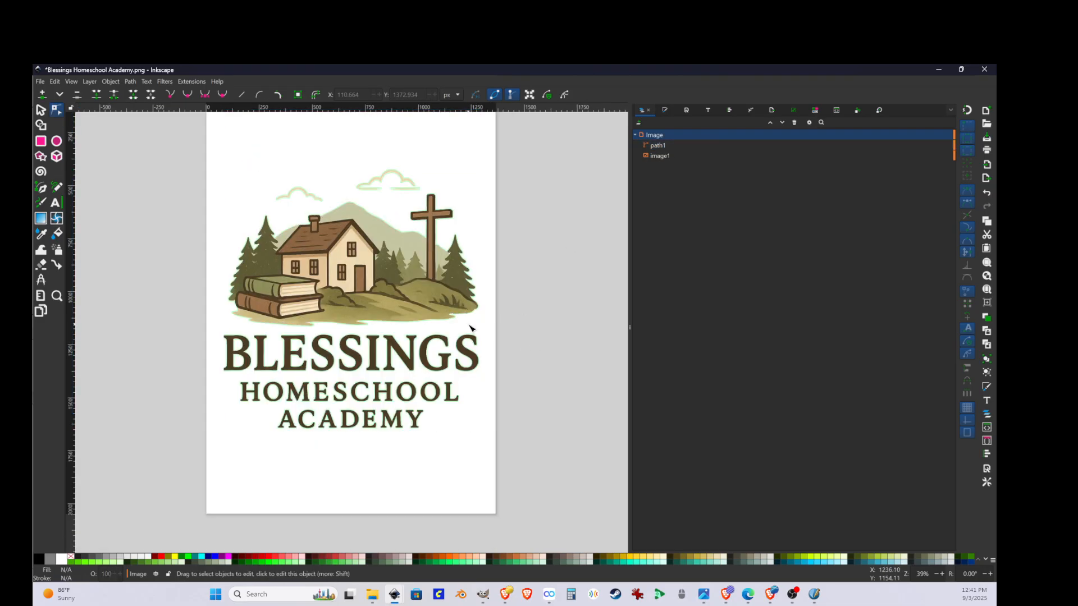
click(41, 111)
scroll(351, 391, up, 3)
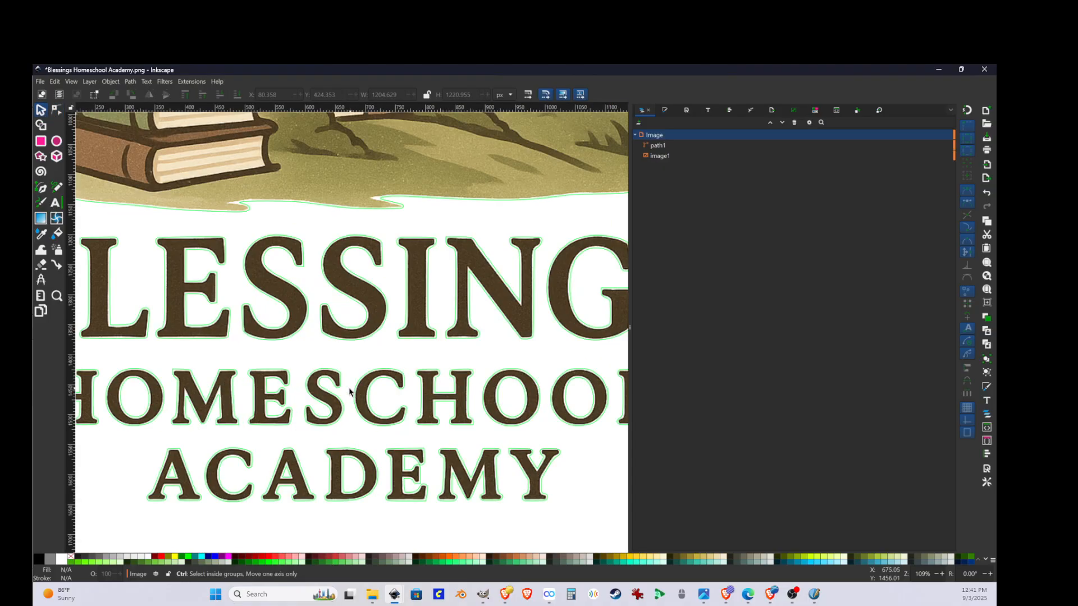
scroll(351, 245, down, 1)
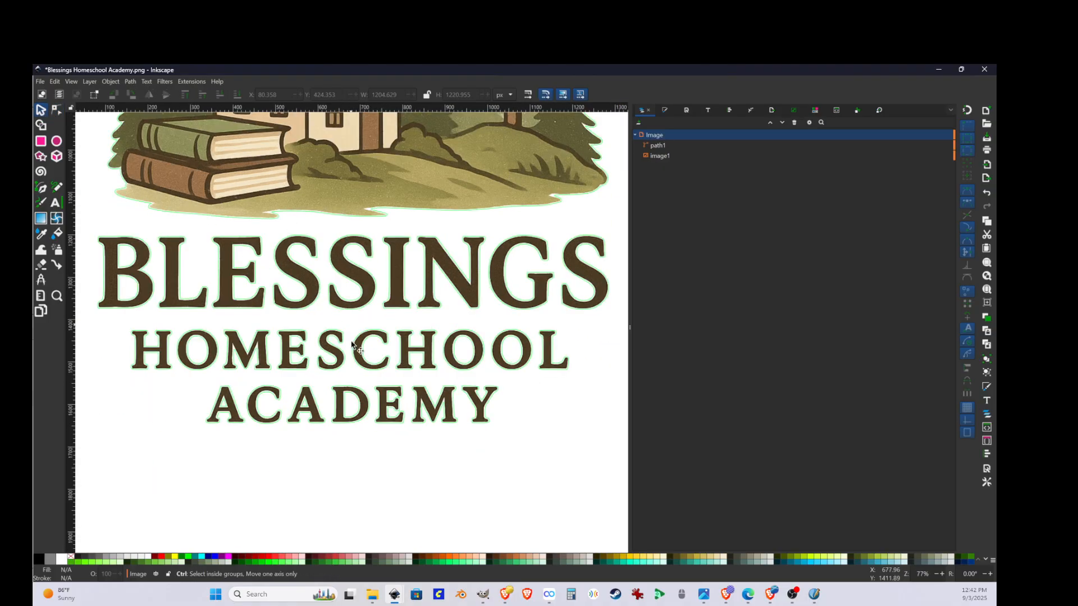
key(ctrl)
scroll(402, 277, down, 3)
scroll(505, 258, up, 1)
scroll(517, 260, up, 1)
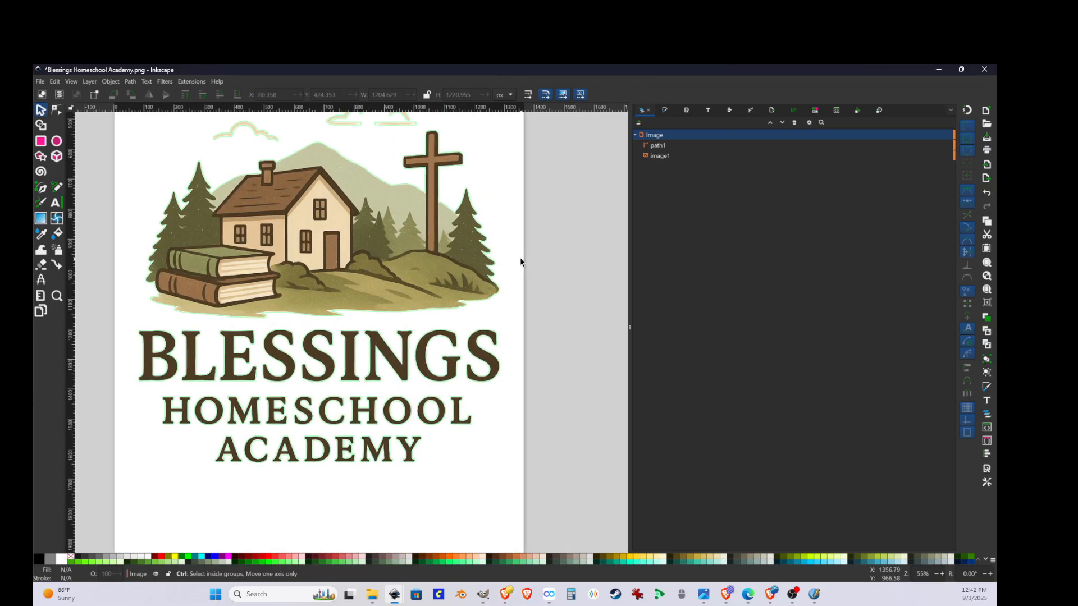
Draw a rectangle about 1249 by 1251 px around the whole logo, enclosing the illustration and all three lines of lettering
click(41, 141)
scroll(247, 194, down, 2)
mouse_move(190, 138)
mouse_down()
mouse_move(360, 366)
mouse_move(384, 336)
mouse_move(366, 331)
mouse_move(376, 332)
mouse_up()
drag(189, 138, 188, 144)
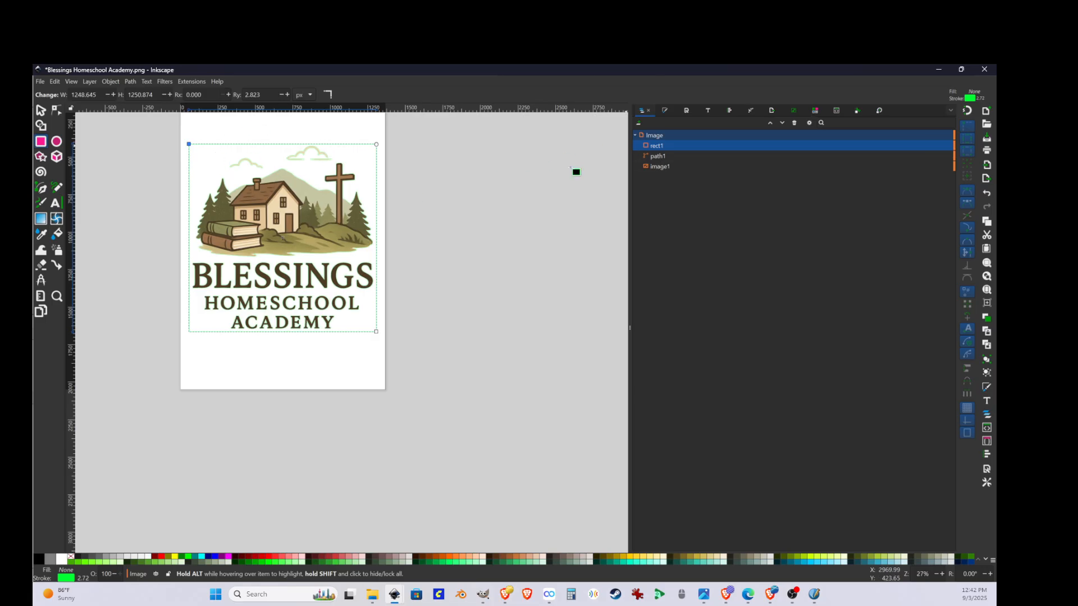
Change the rectangle's stroke colour to pink (RGBA ff00afff) and deselect it
click(668, 110)
drag(899, 388, 890, 396)
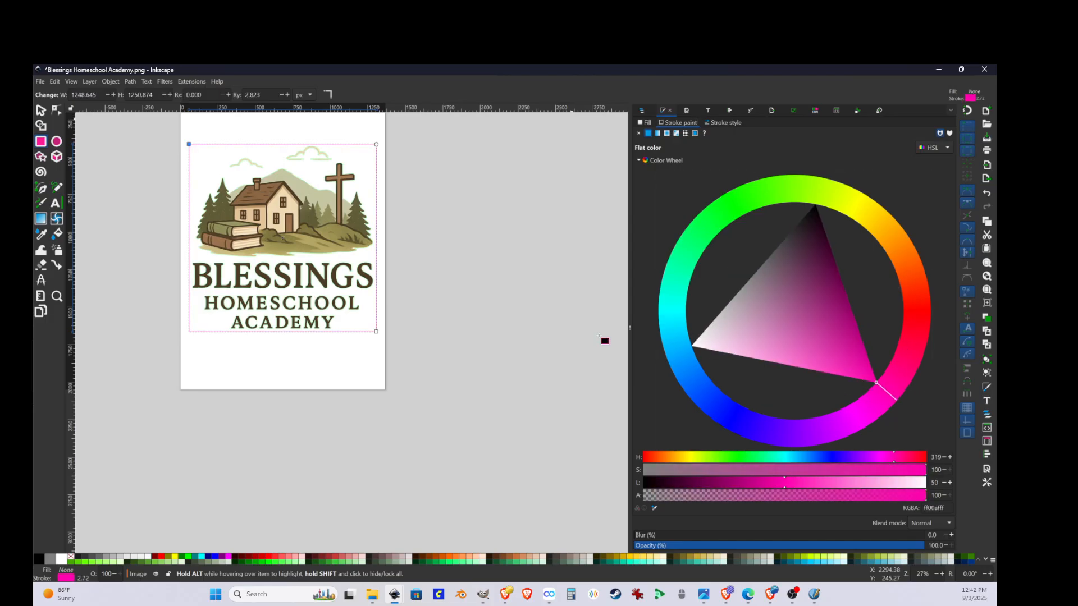
click(539, 327)
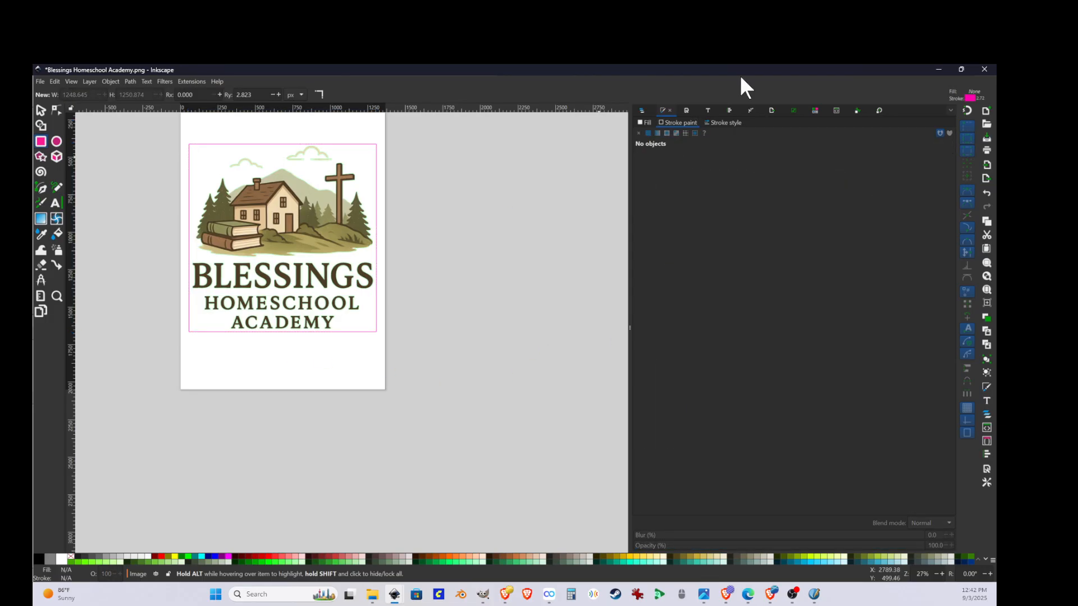
Convert the pink rectangle around the logo from a shape object to a path
click(644, 111)
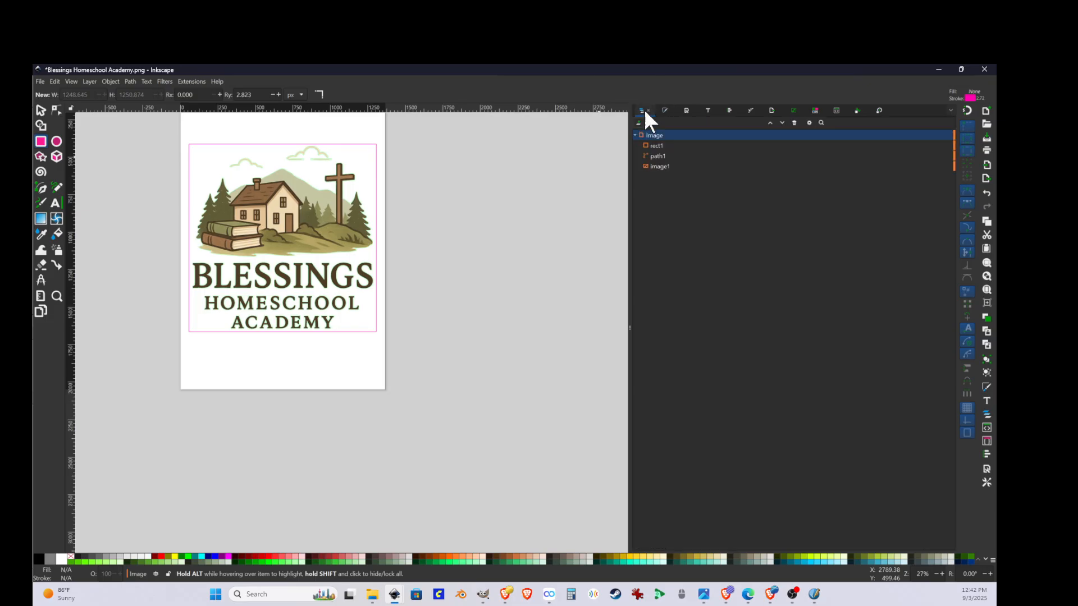
click(660, 147)
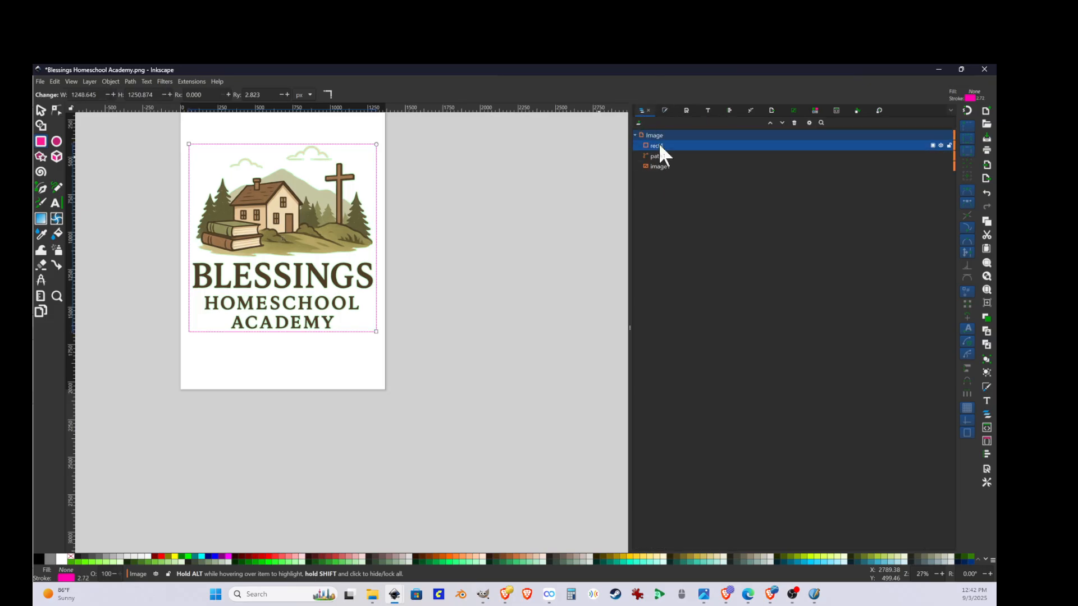
right_click(658, 144)
click(584, 151)
click(110, 82)
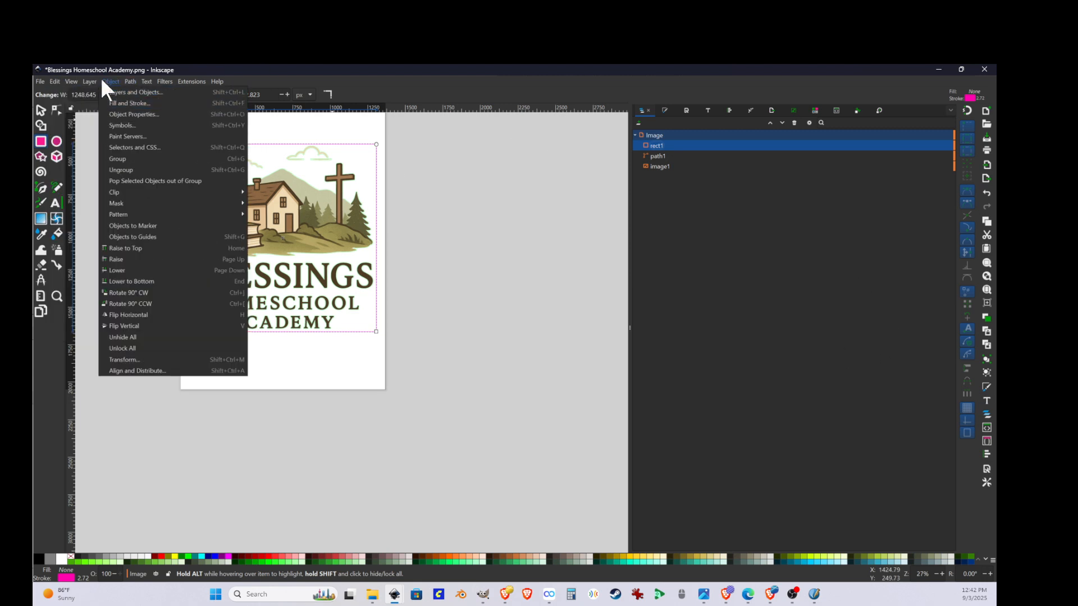
click(107, 80)
click(130, 80)
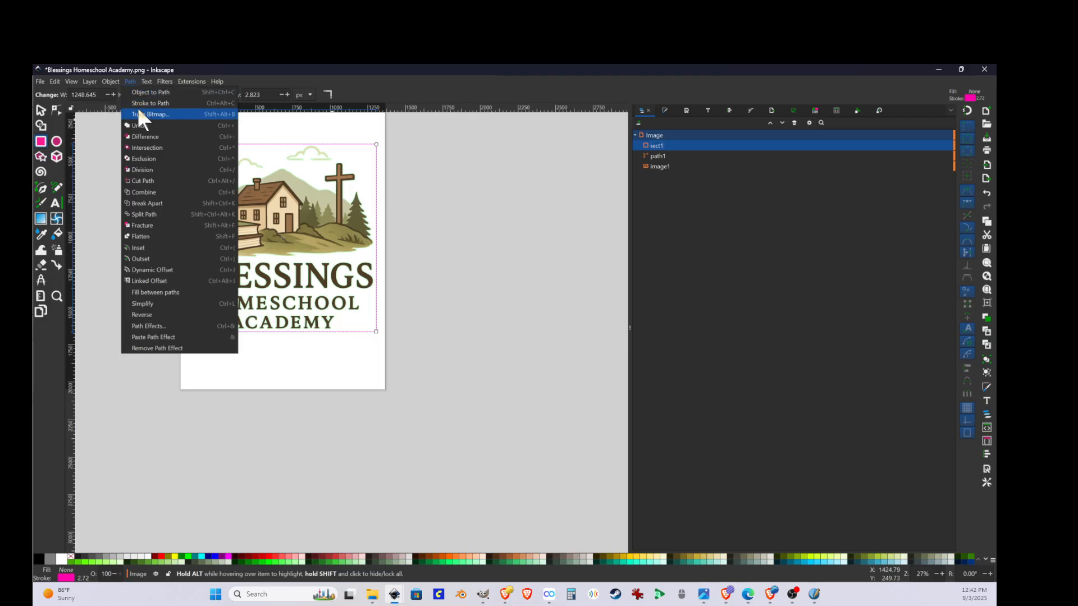
click(137, 91)
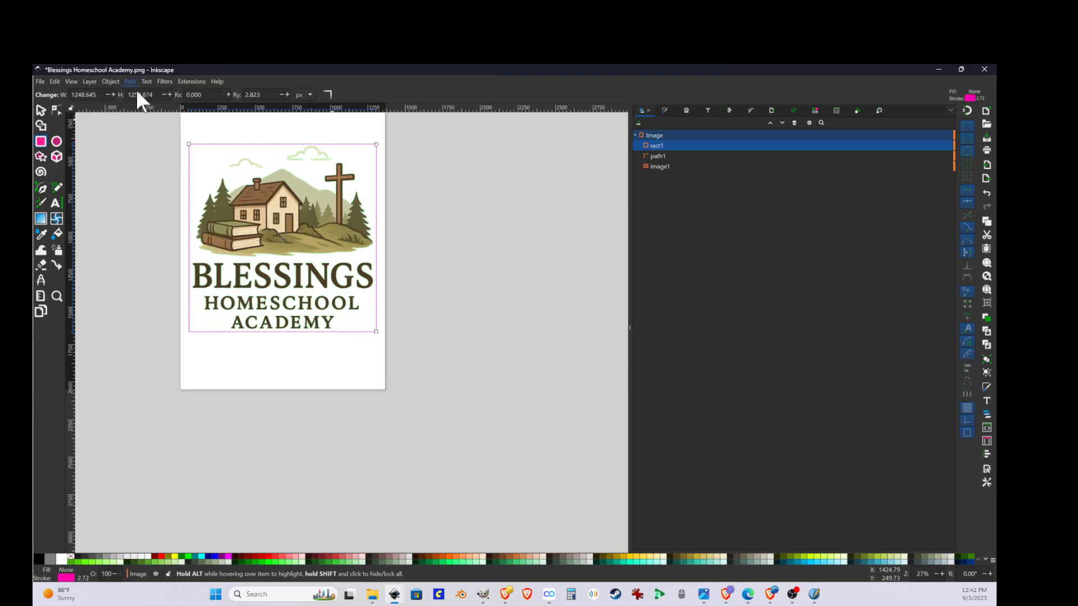
Check the layer's objects by selecting the image, the rectangle and the traced contour in turn, ending on the contour
click(656, 167)
click(582, 238)
click(661, 146)
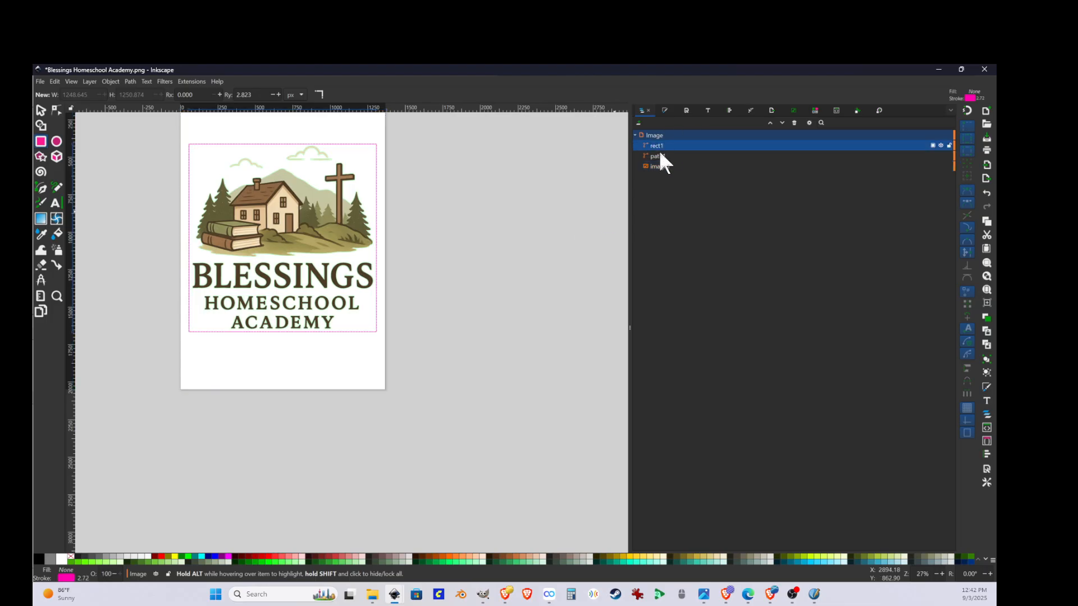
click(659, 155)
click(659, 167)
click(471, 298)
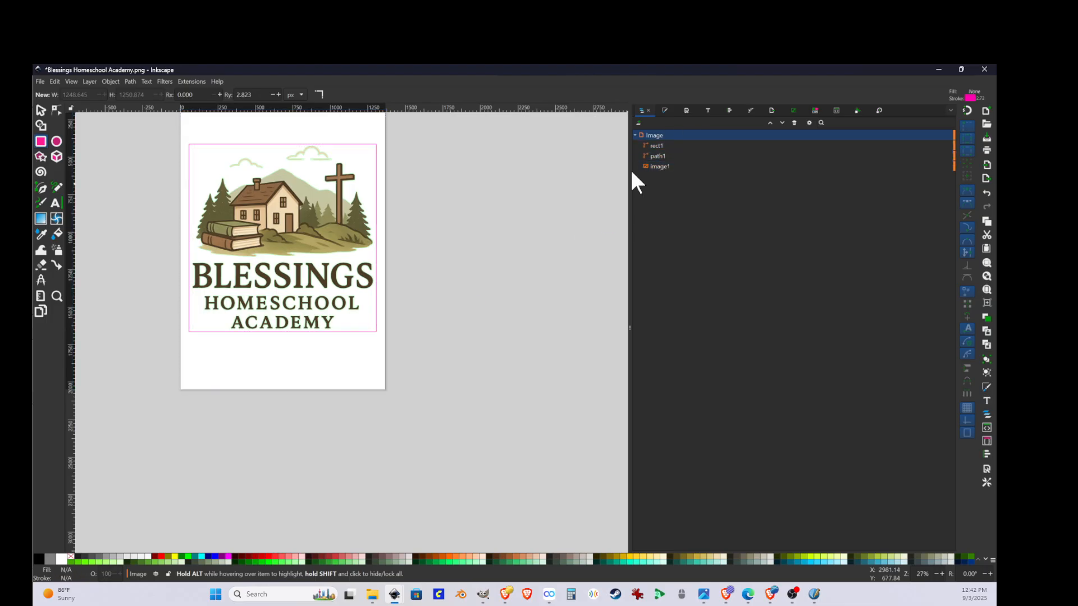
click(659, 156)
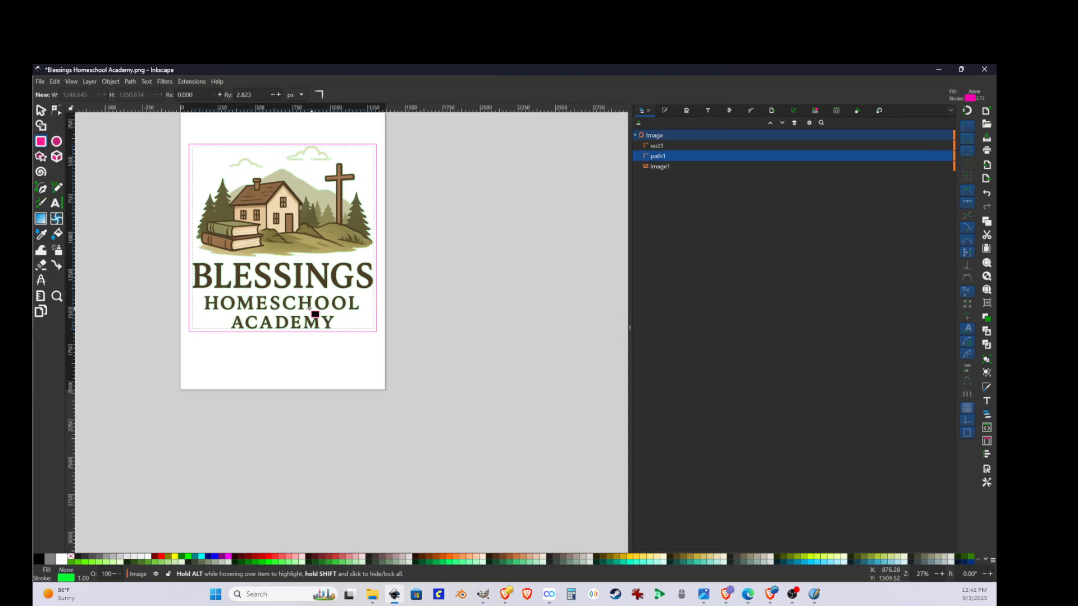
Set both the display units and the page format units to inches in the document properties
click(40, 81)
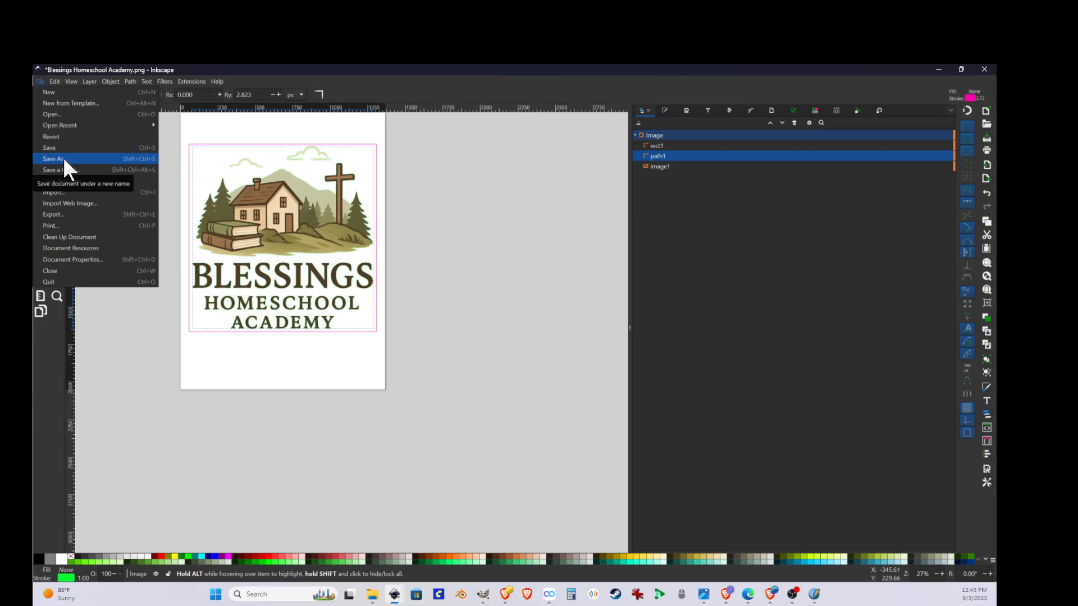
click(73, 259)
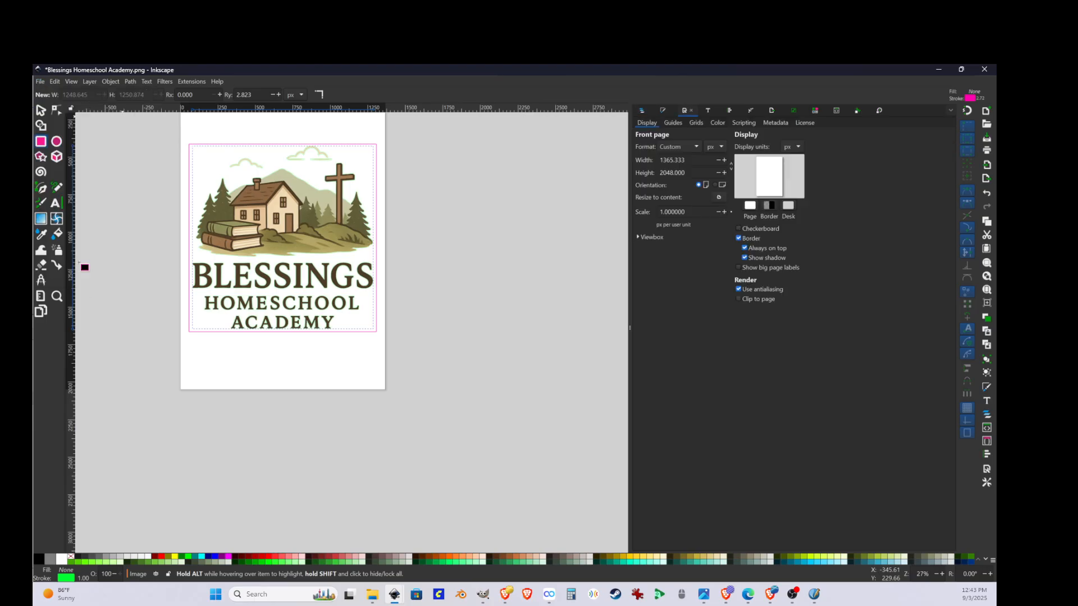
click(795, 147)
click(790, 99)
click(692, 141)
click(693, 144)
click(710, 97)
scroll(354, 173, up, 2)
scroll(352, 171, down, 2)
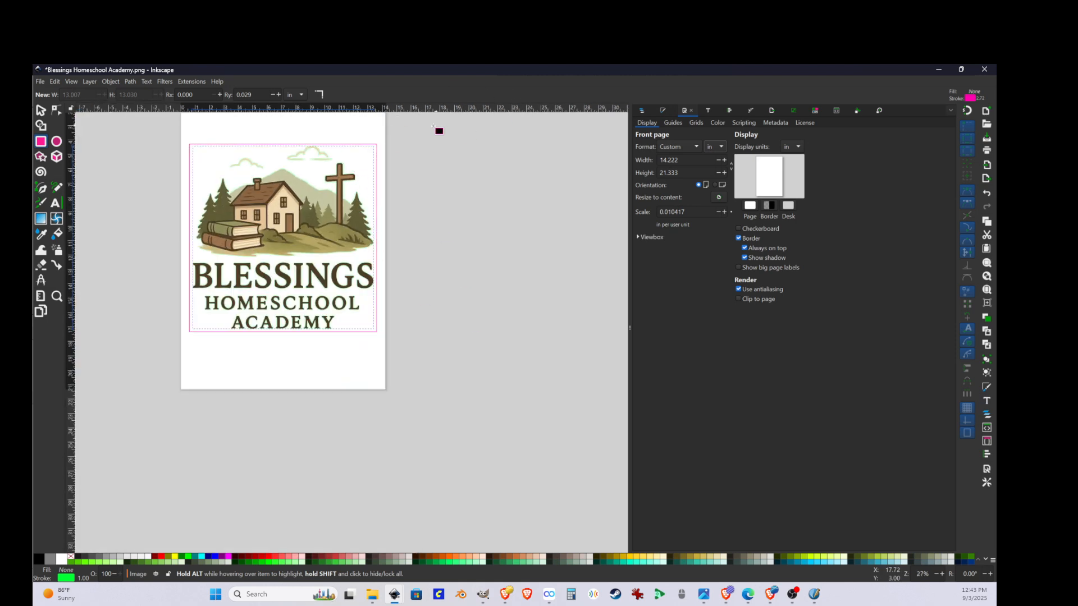
click(41, 81)
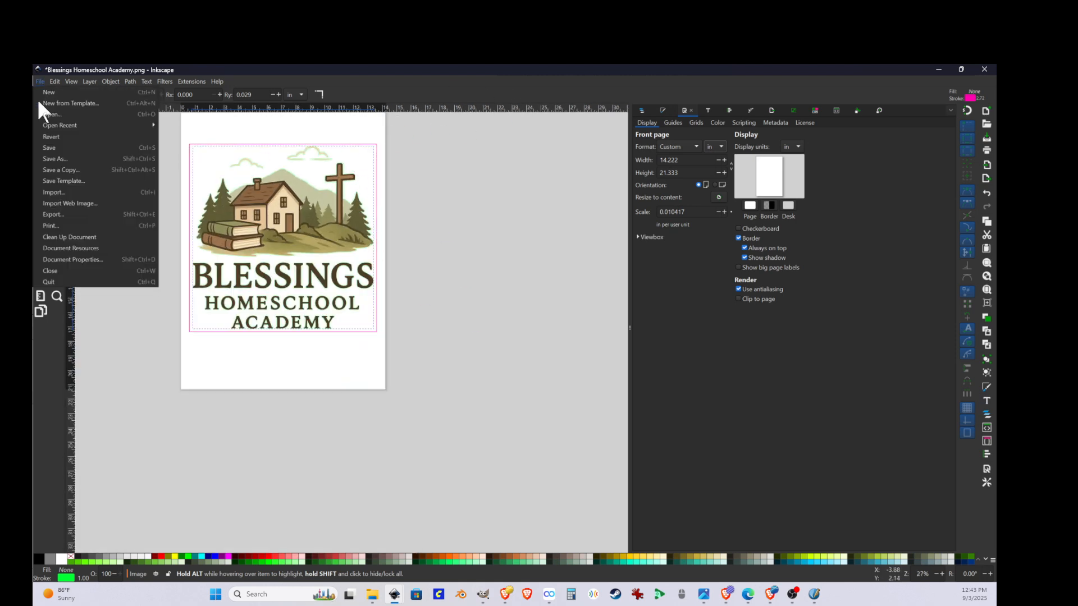
click(58, 147)
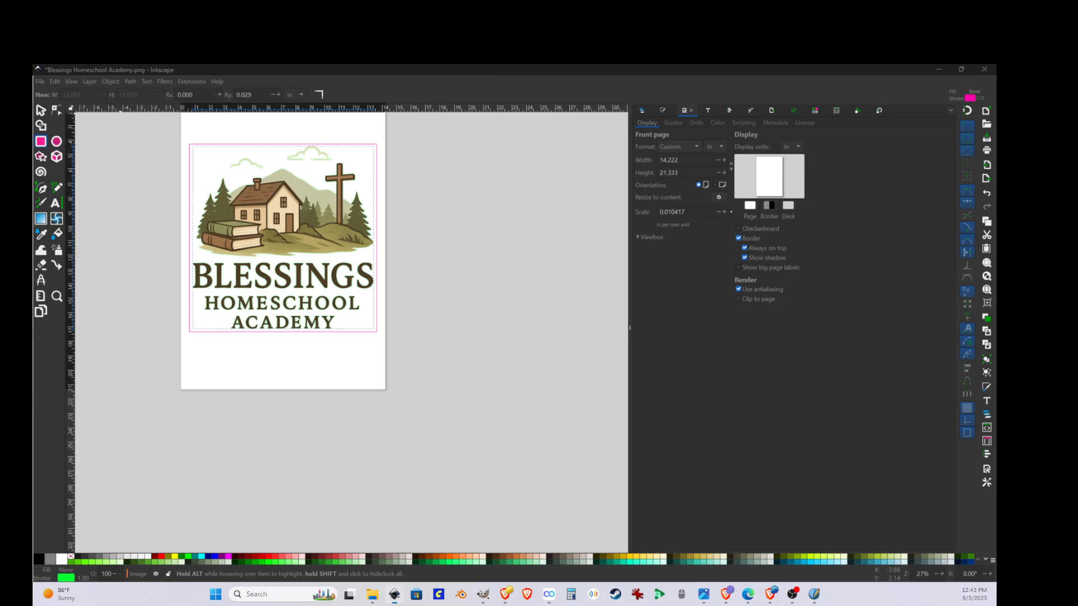
drag(461, 242, 478, 272)
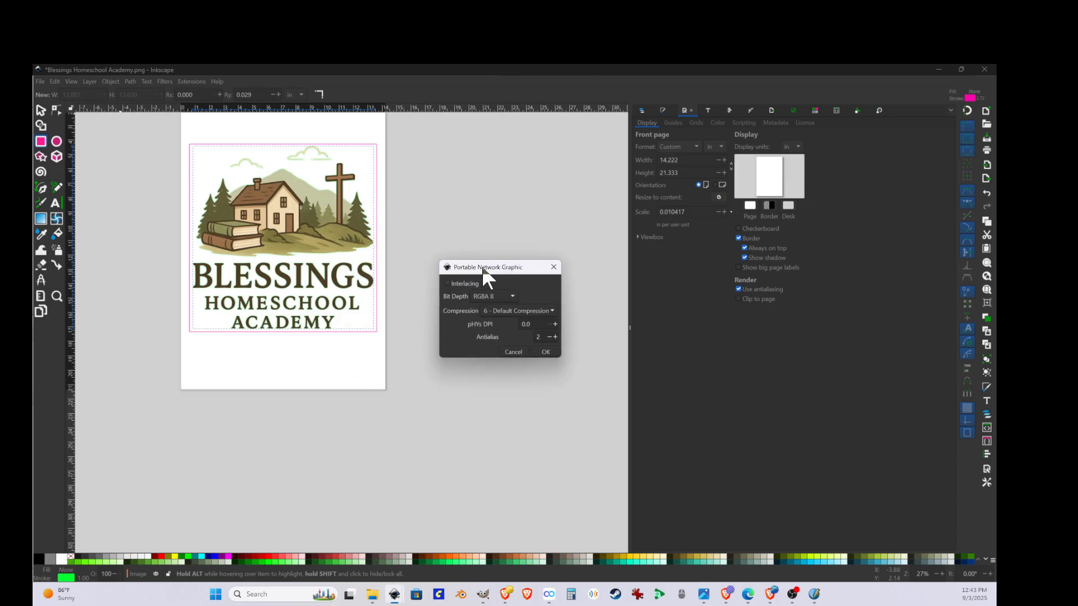
click(513, 352)
key(ctrl+shift+s)
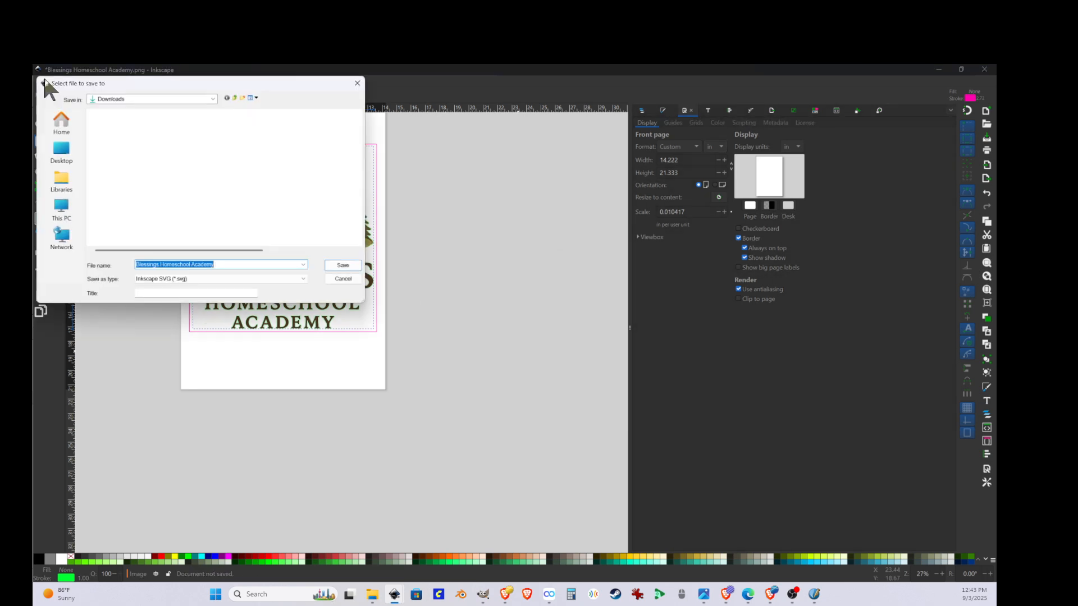
click(344, 279)
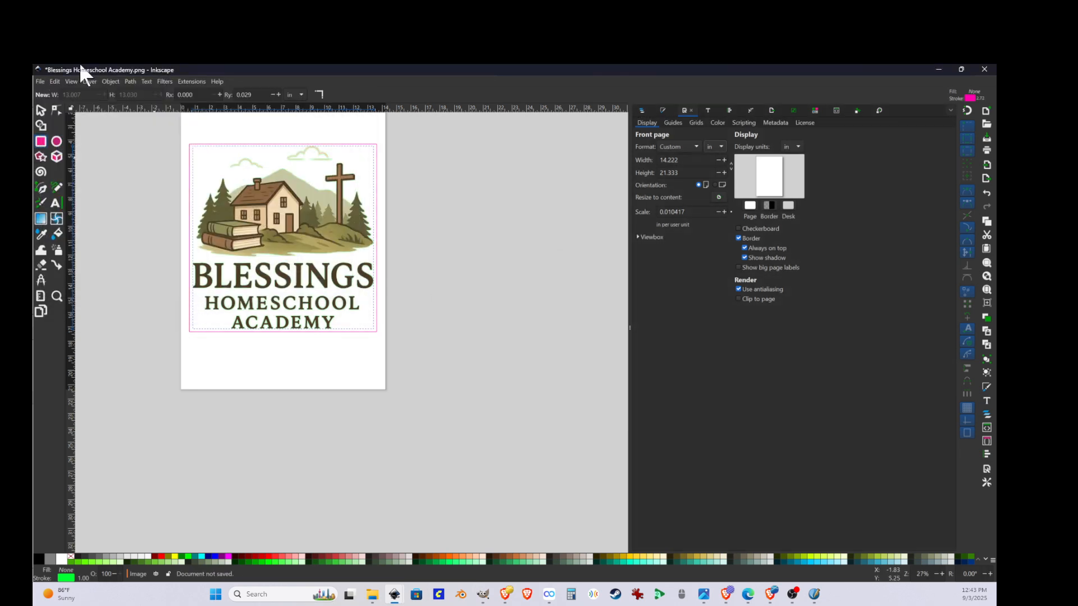
Save the document as an Inkscape SVG named Blessings Homeschool Academy2 in the Downloads folder
click(39, 82)
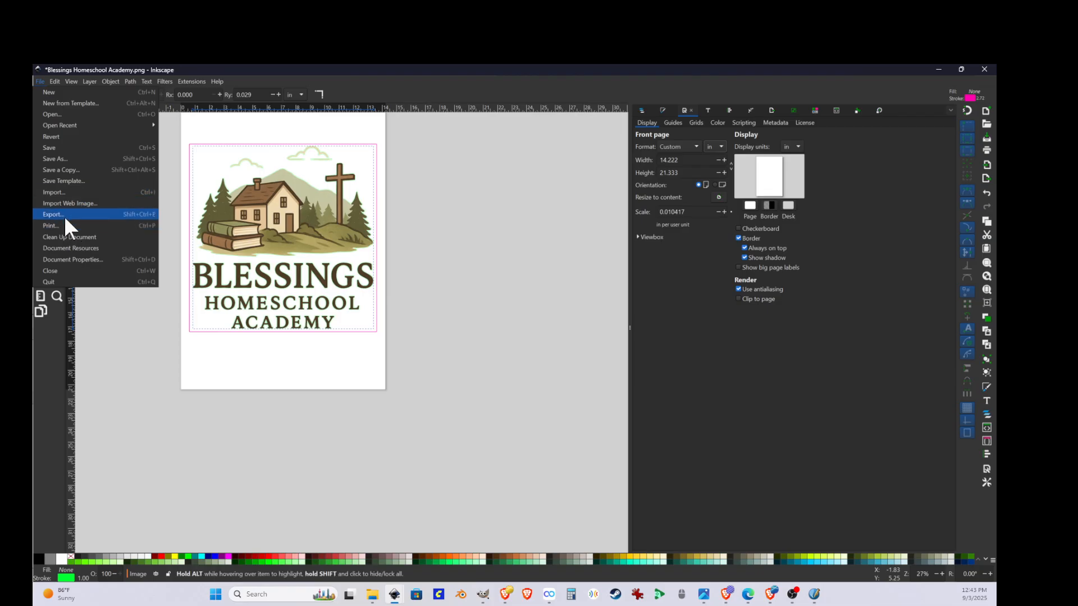
click(68, 158)
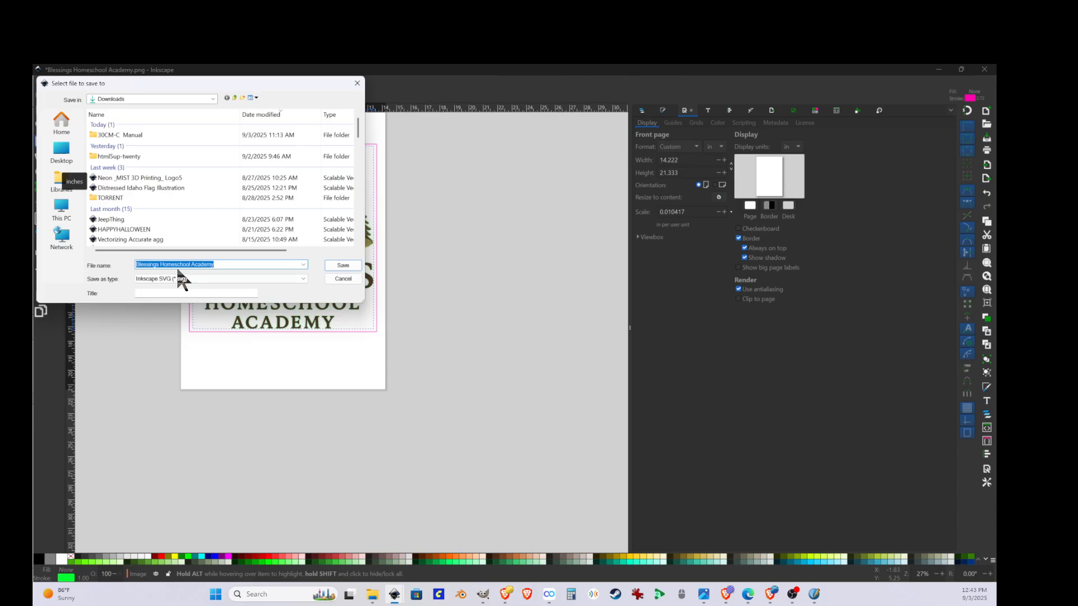
click(223, 264)
text(2)
click(343, 266)
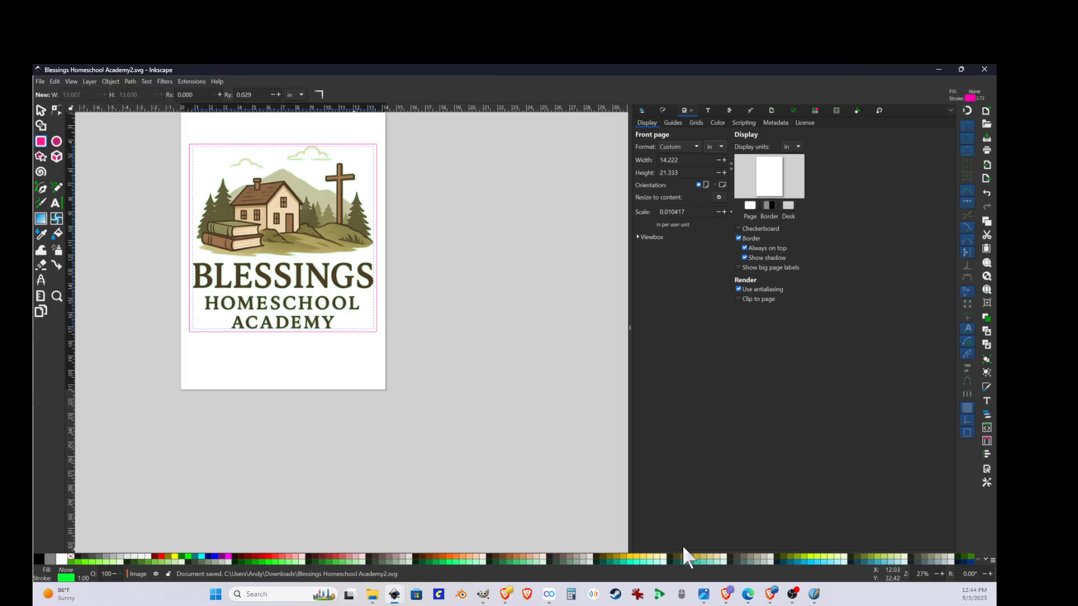
Switch to Scribus and open Blessings Homeschool Academy2.svg from the Downloads folder
click(814, 594)
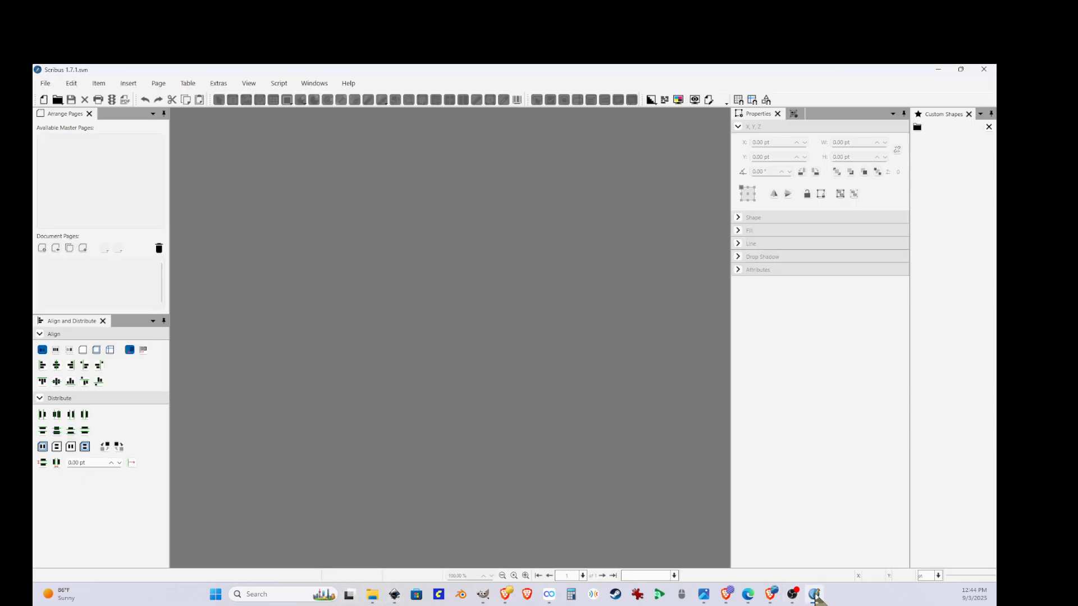
click(45, 83)
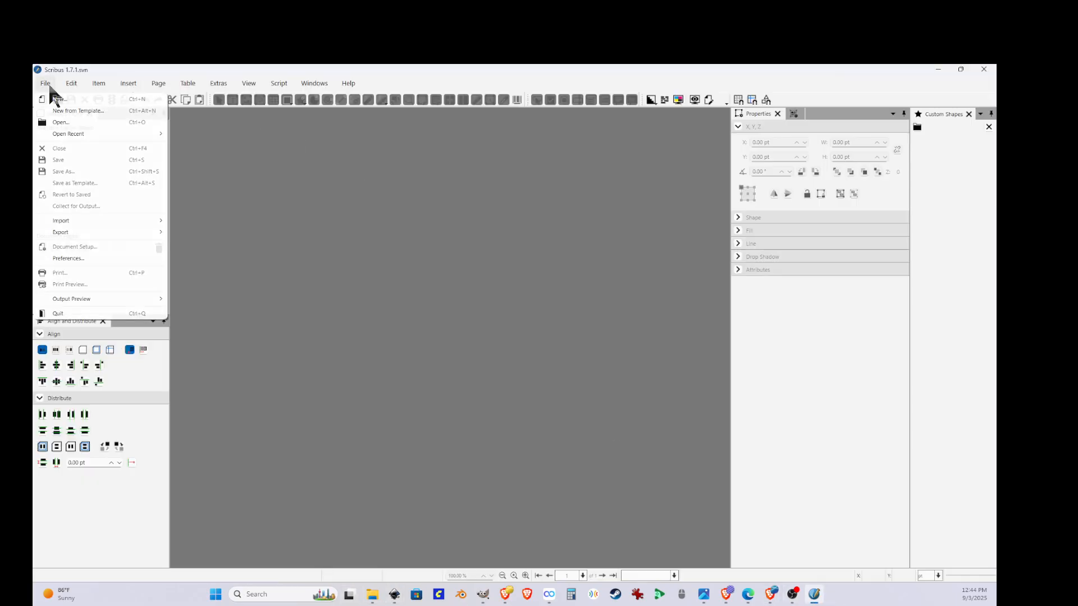
click(62, 124)
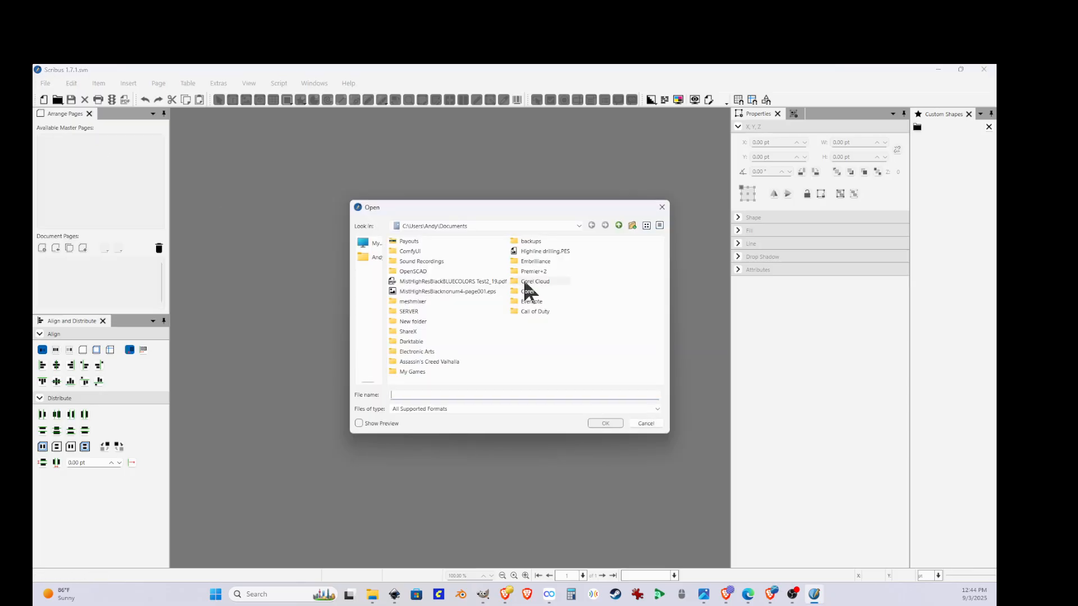
click(371, 255)
double_click(427, 242)
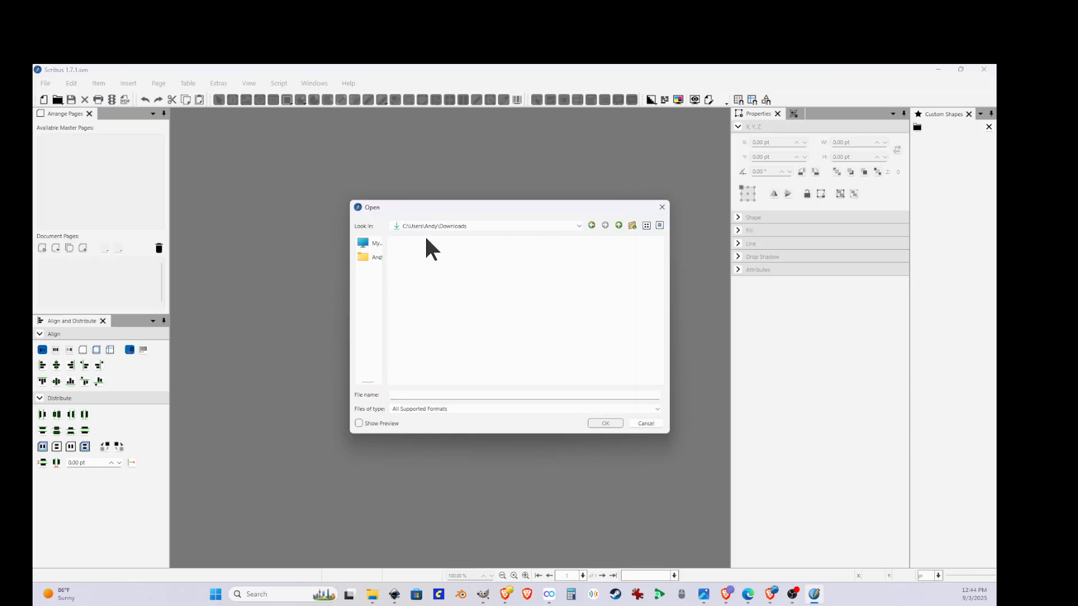
click(446, 236)
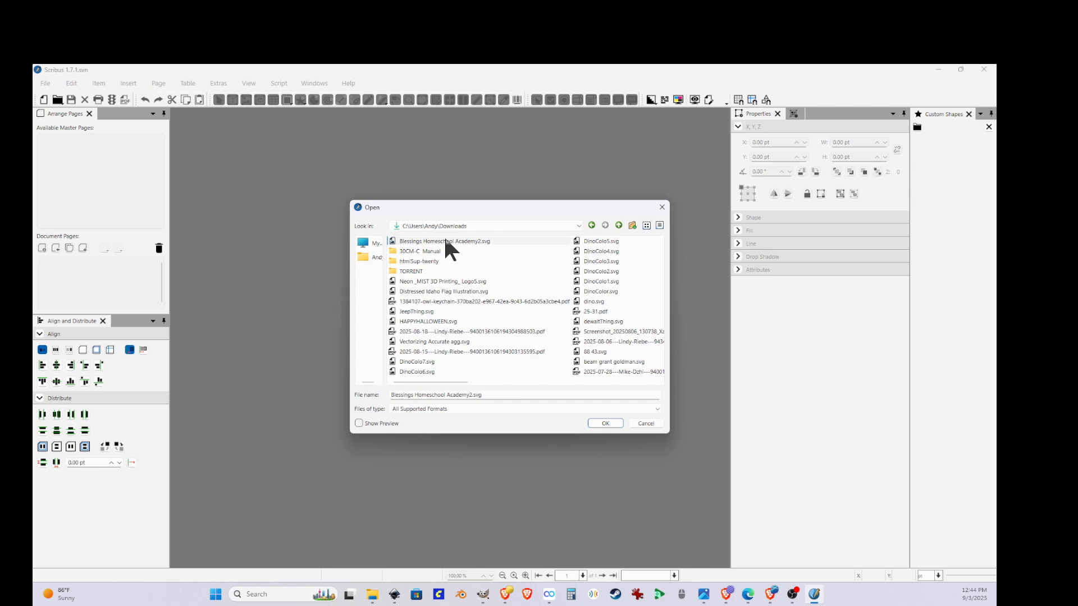
click(611, 424)
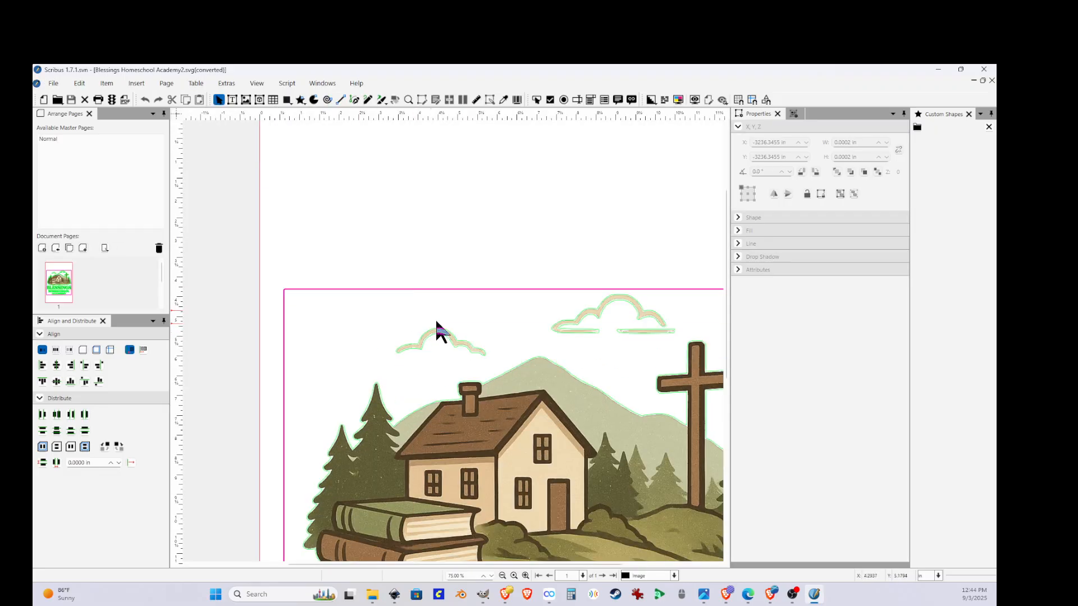
Rename the document's pink colour FromSVG#ff00af to PerfCutContour and make it a spot colour
scroll(439, 321, down, 7)
scroll(520, 425, up, 5)
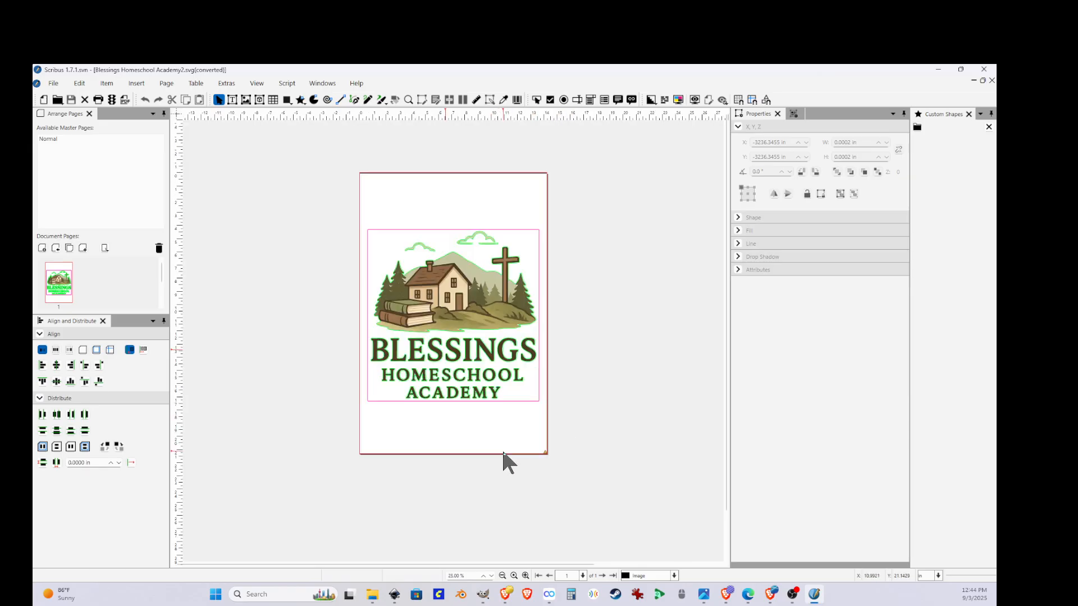
scroll(519, 429, down, 1)
scroll(411, 308, up, 5)
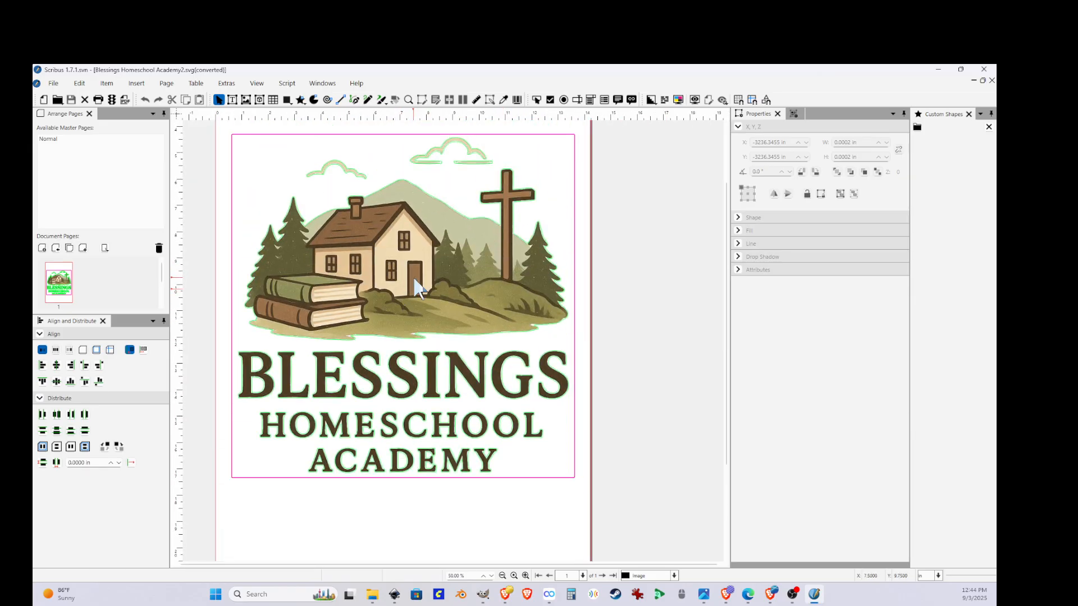
click(54, 83)
mouse_move(79, 84)
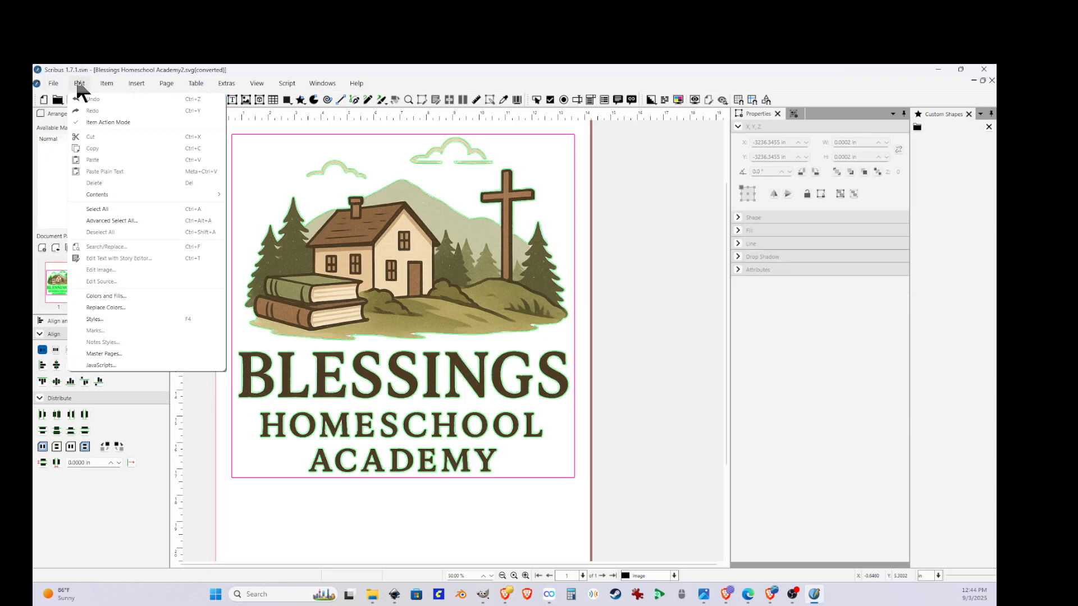
click(106, 297)
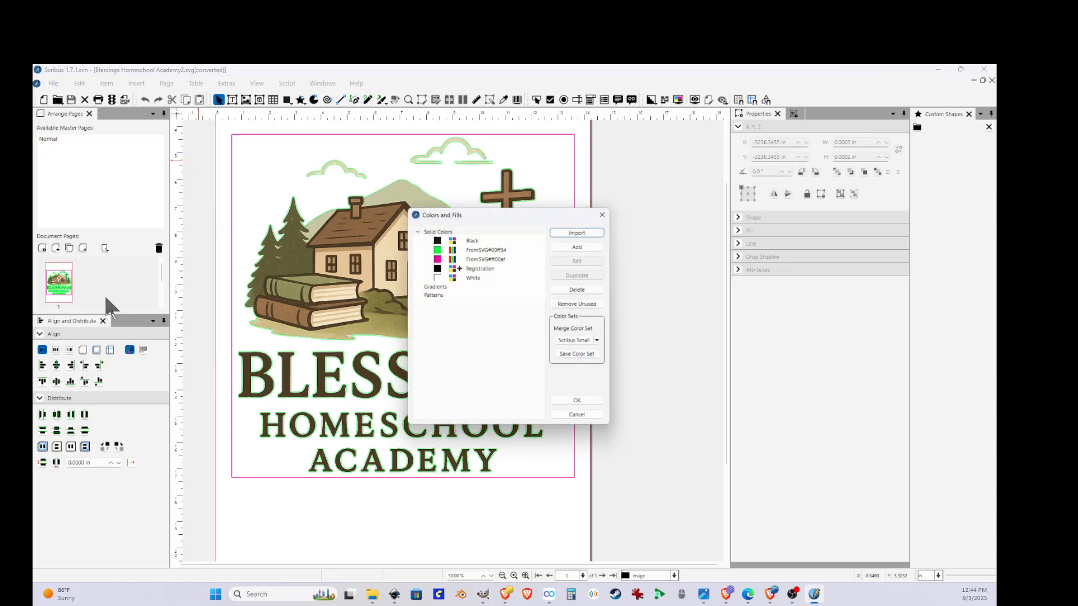
double_click(477, 259)
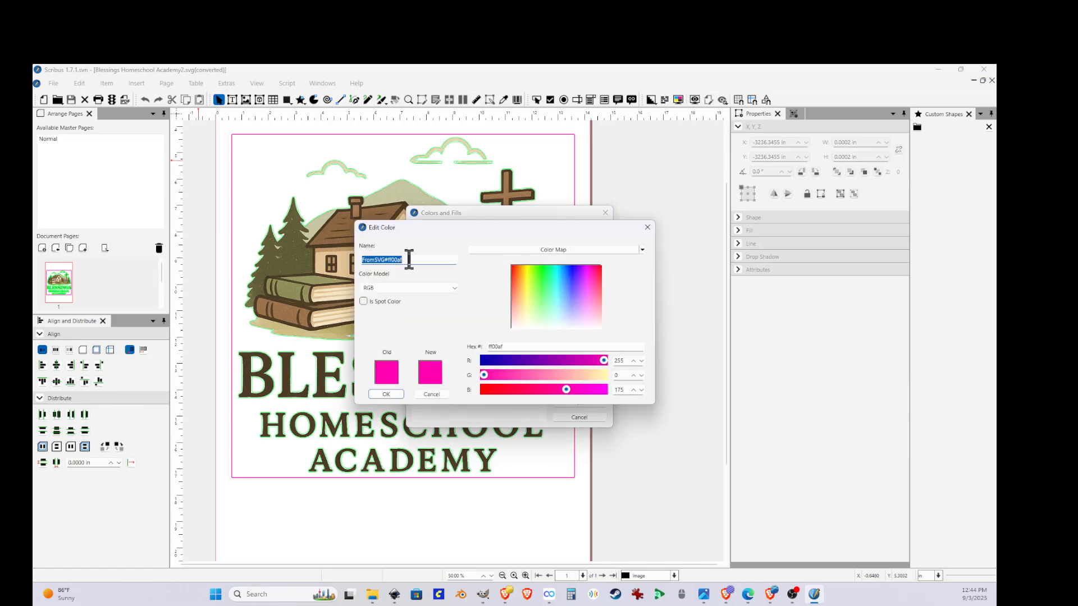
text(PerfCutContour)
click(363, 301)
click(387, 394)
Rename the document's green colour to CutContour, make it a spot colour and apply the colour list changes
double_click(481, 249)
key(BackSpace)
text(CutContour)
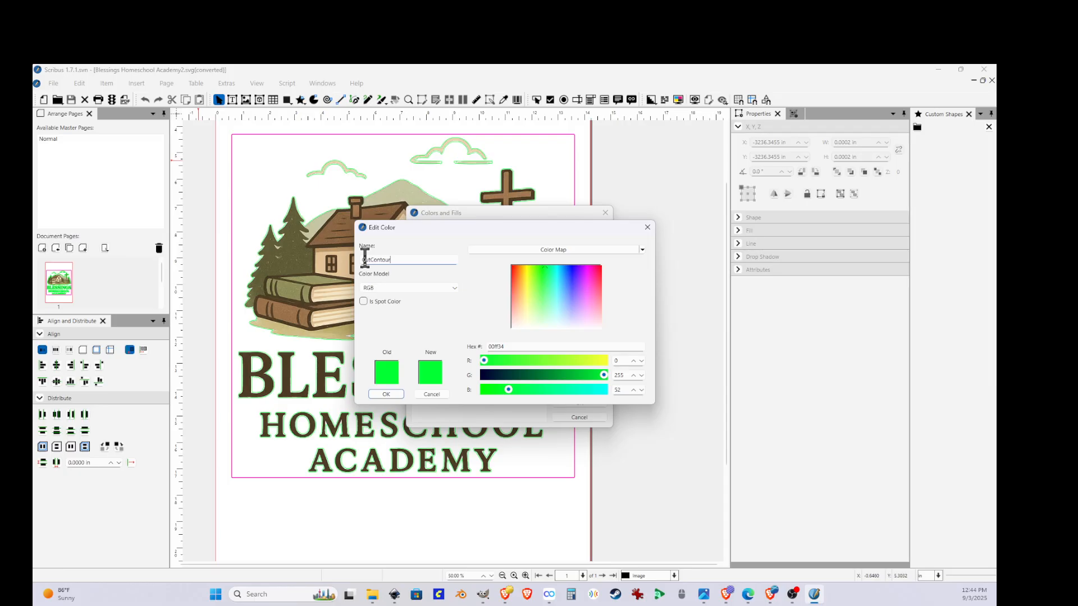
drag(392, 259, 363, 260)
click(363, 301)
click(385, 395)
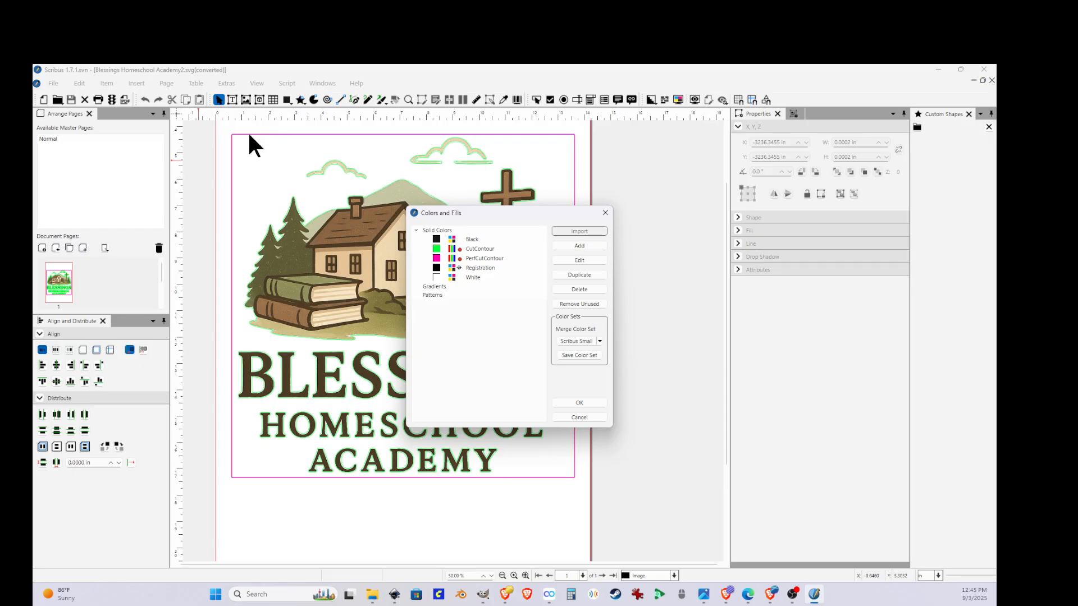
click(588, 400)
Export the page as Blessings Homeschool Academy2-page001.eps to the Downloads folder, ignoring the preflight errors
click(52, 79)
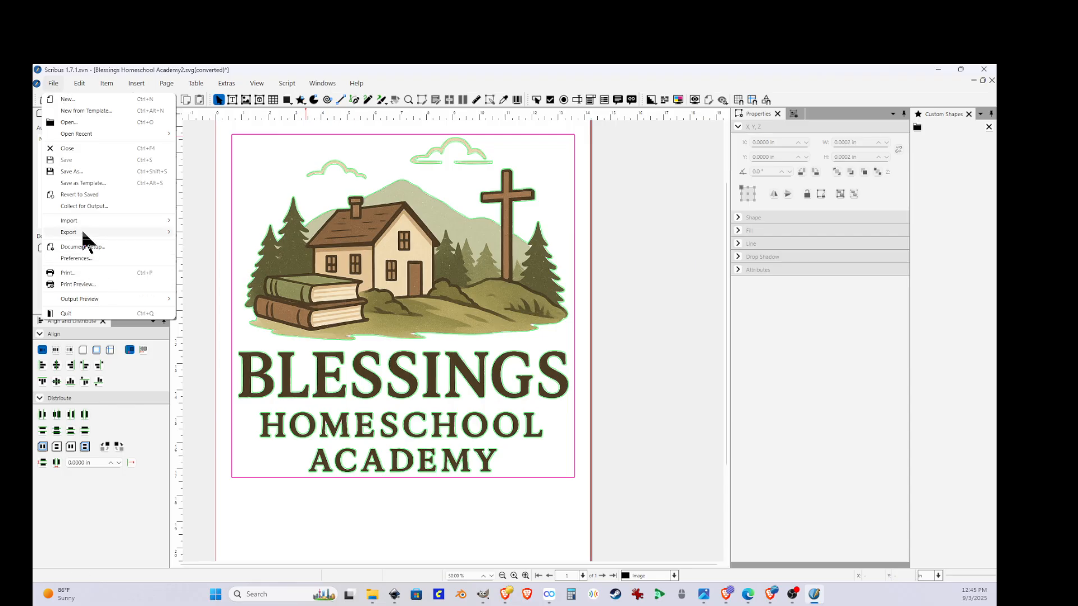
mouse_move(84, 233)
click(216, 255)
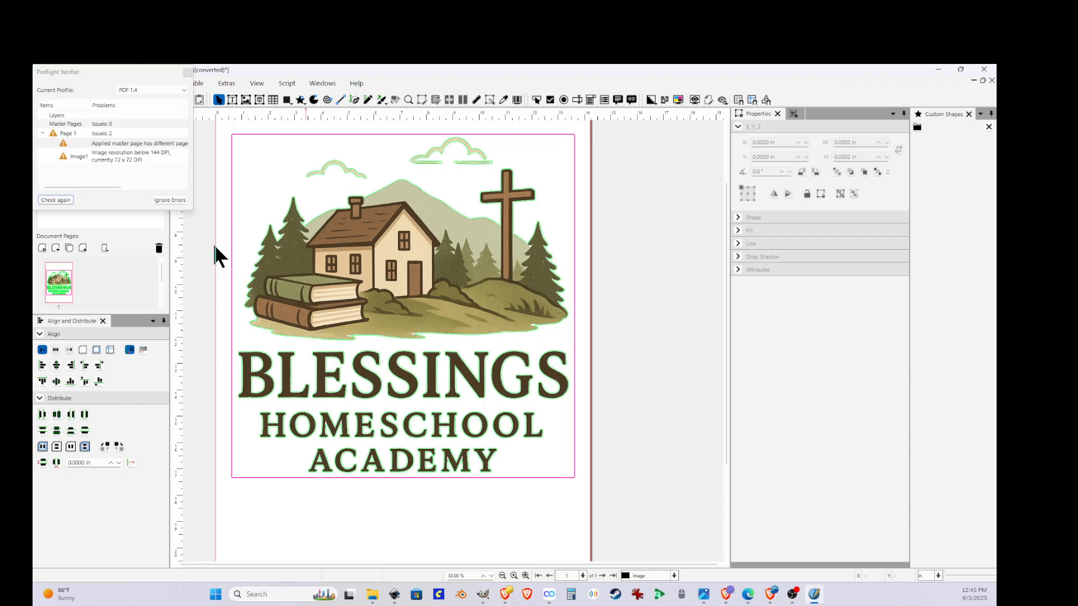
click(158, 159)
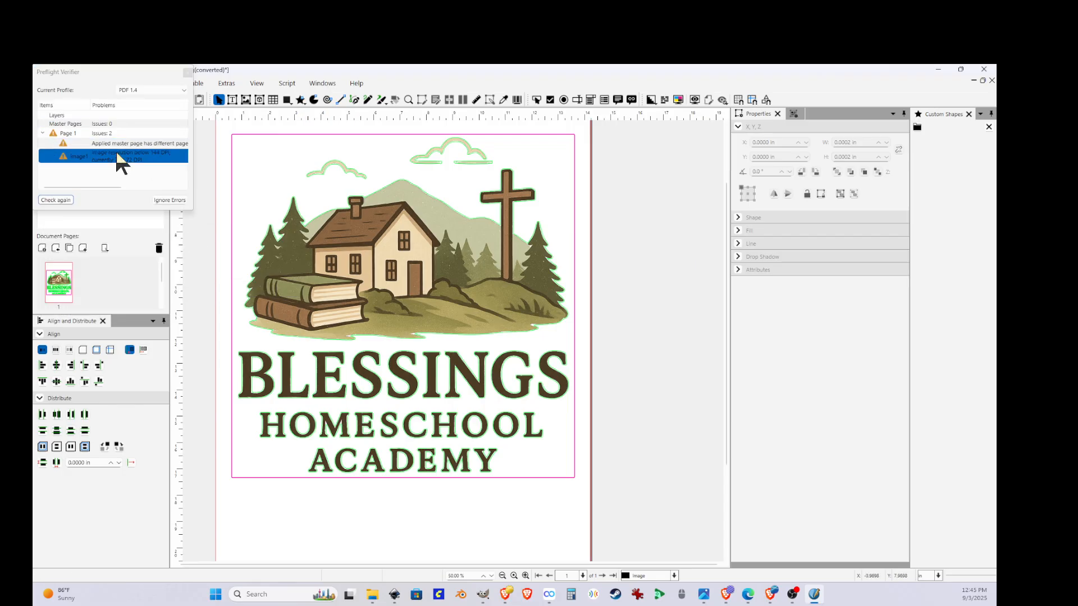
click(176, 200)
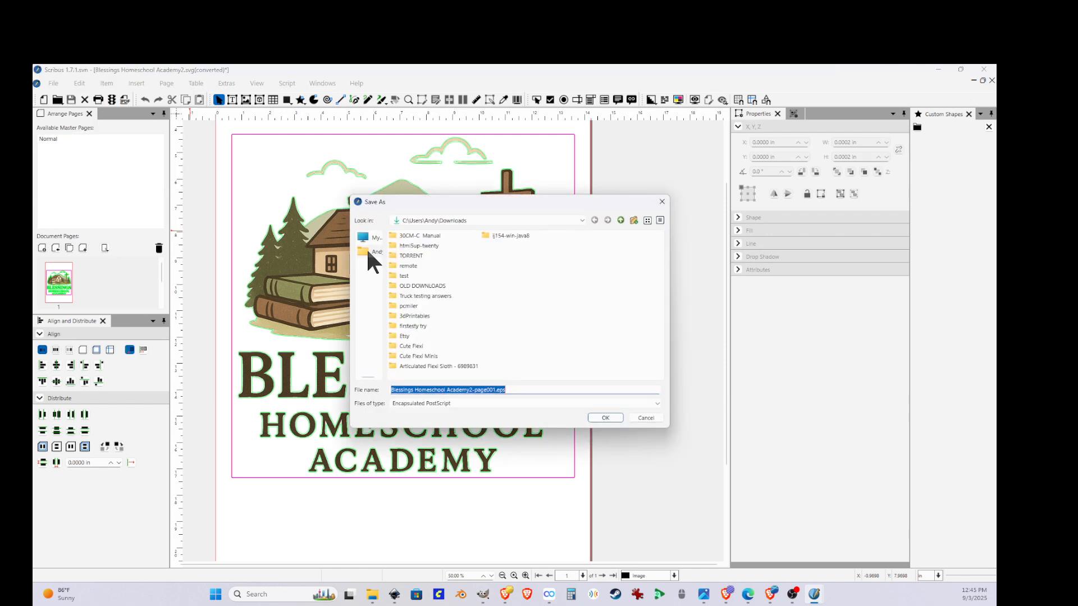
click(610, 418)
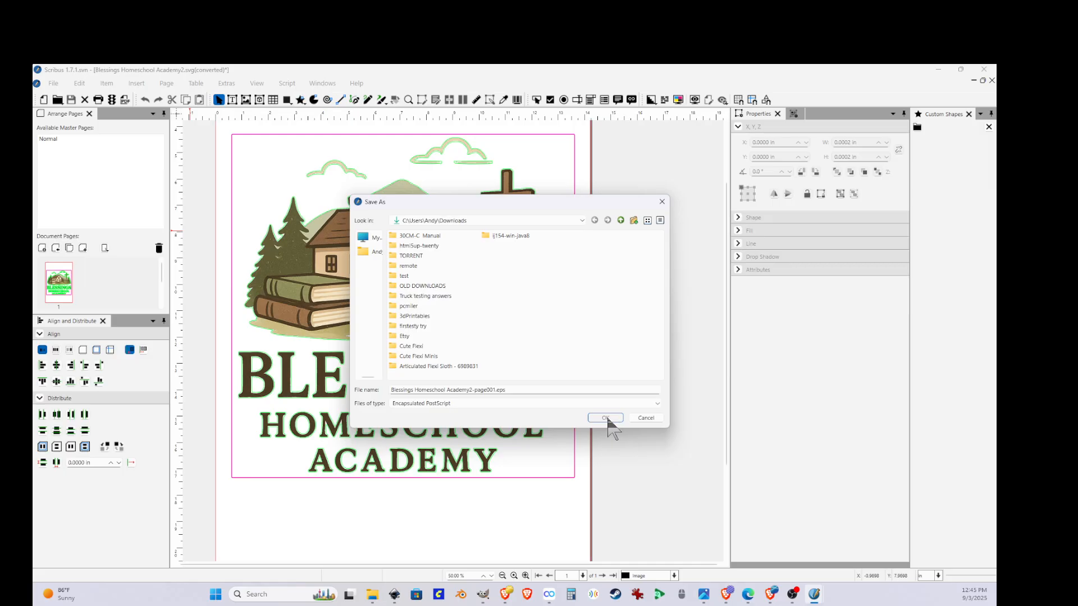
click(607, 419)
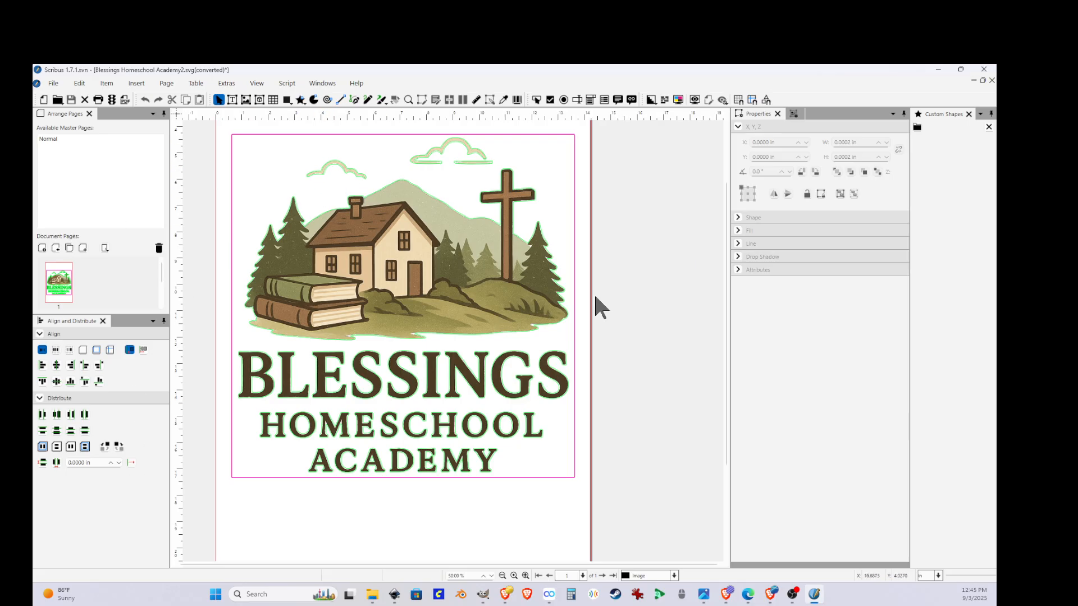
key(alt+Tab)
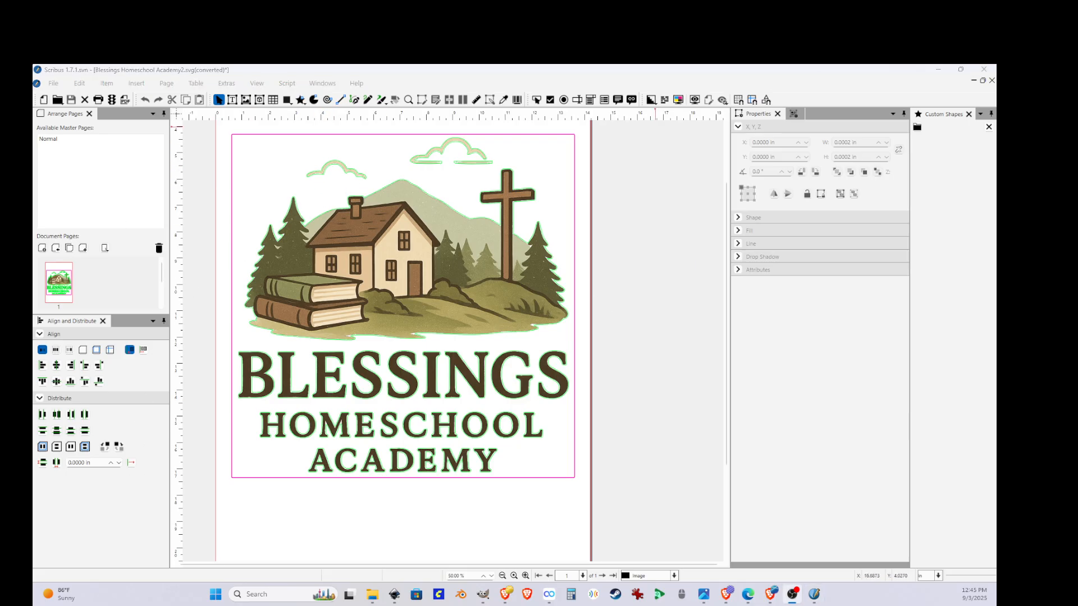